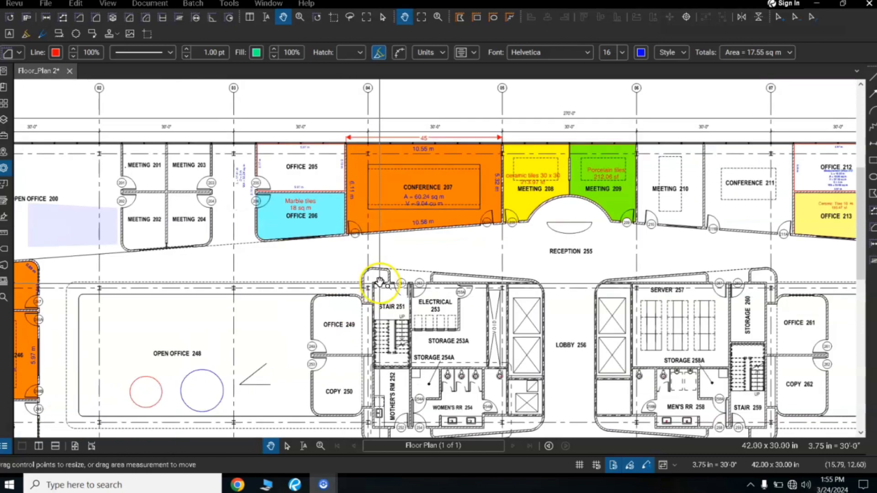
Look over the coloured rooms and measurement markups on the floor plan.
drag(378, 288, 419, 216)
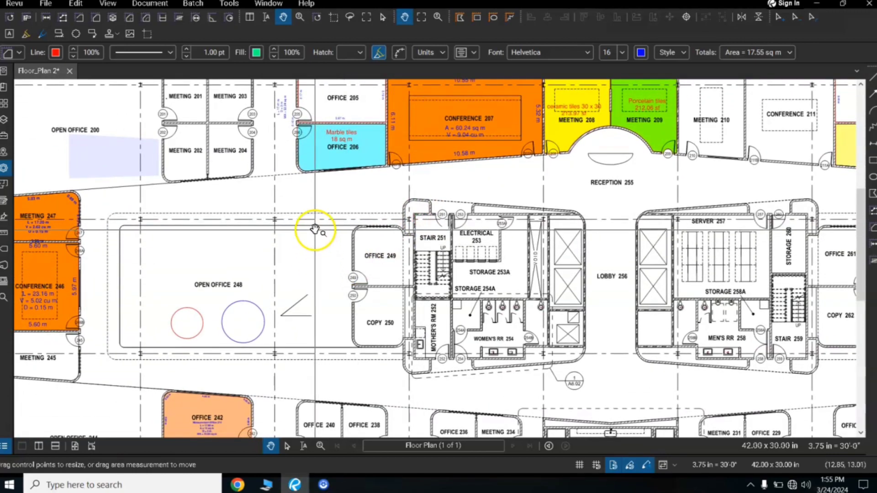
scroll(335, 237, up, 2)
scroll(337, 238, down, 3)
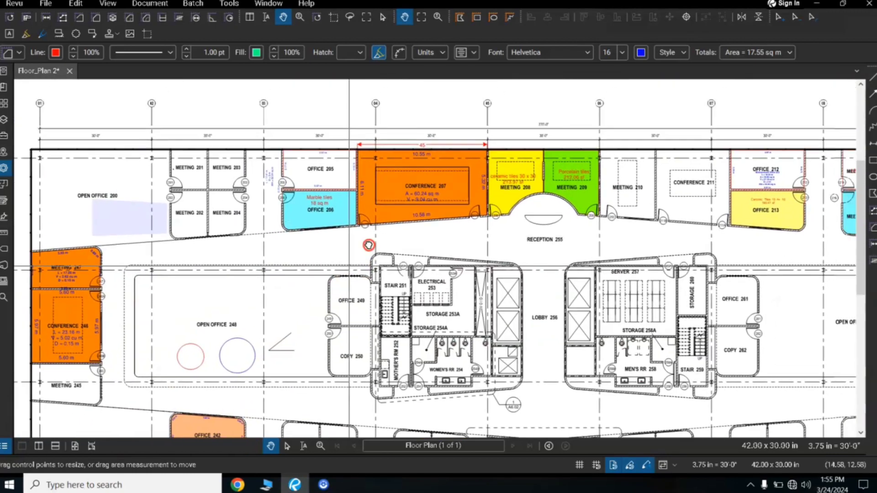
drag(369, 245, 307, 305)
drag(290, 276, 355, 299)
drag(443, 277, 372, 249)
drag(352, 284, 337, 244)
drag(265, 247, 297, 350)
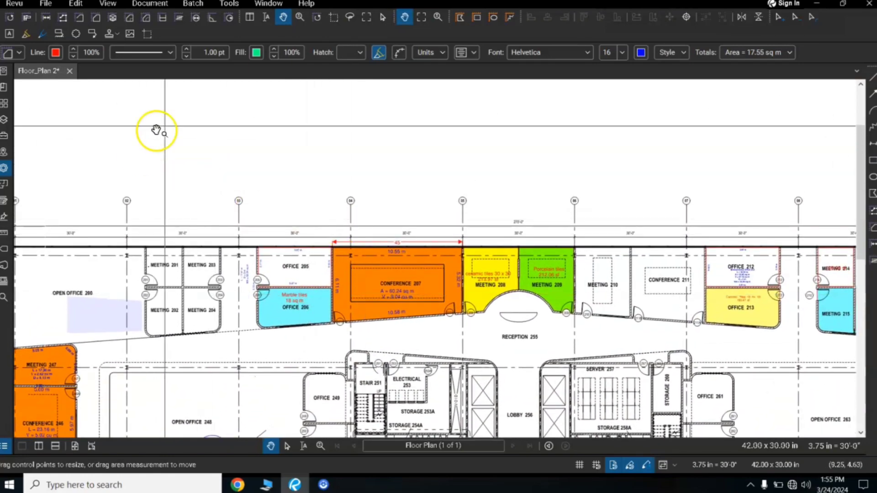
Select all markups on the floor plan and show them in the Markups List.
click(76, 4)
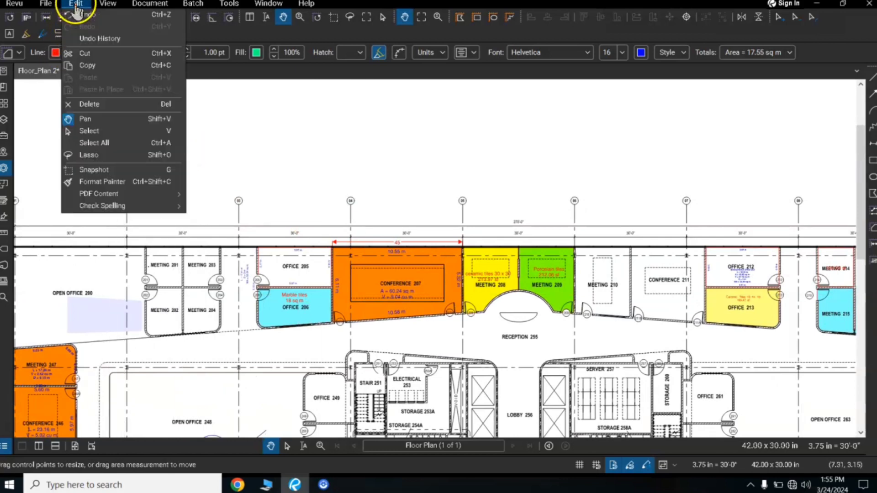
click(91, 143)
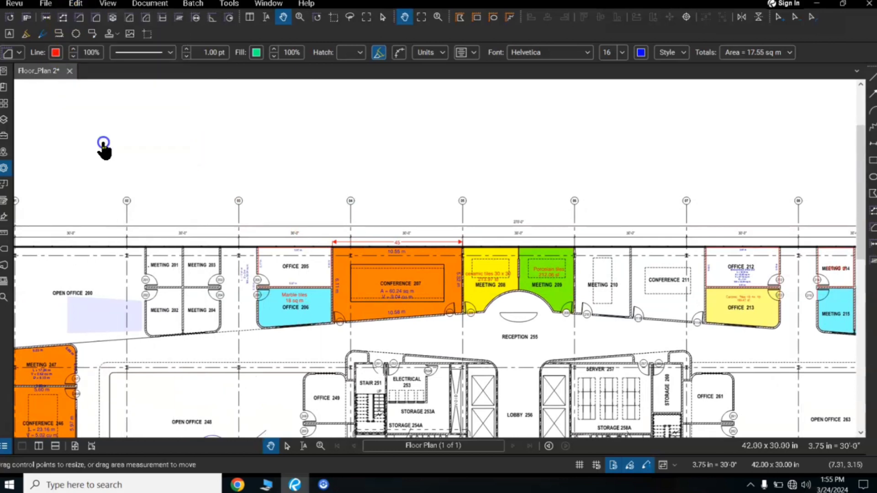
click(4, 452)
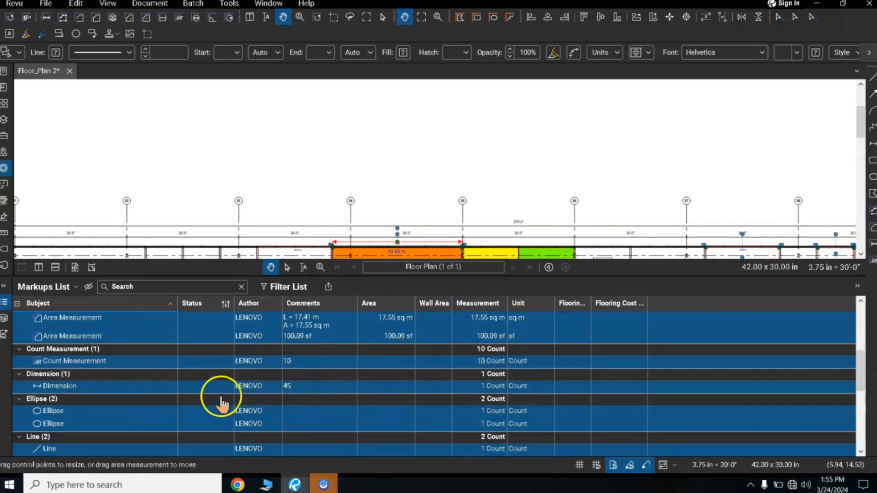
Create a new legend from the selected markups, placing it in the blank area above the plan.
right_click(442, 416)
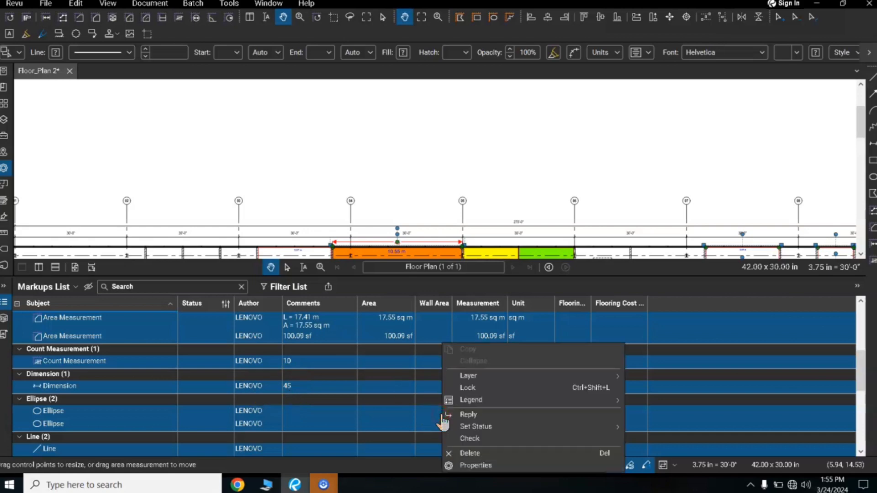
click(470, 401)
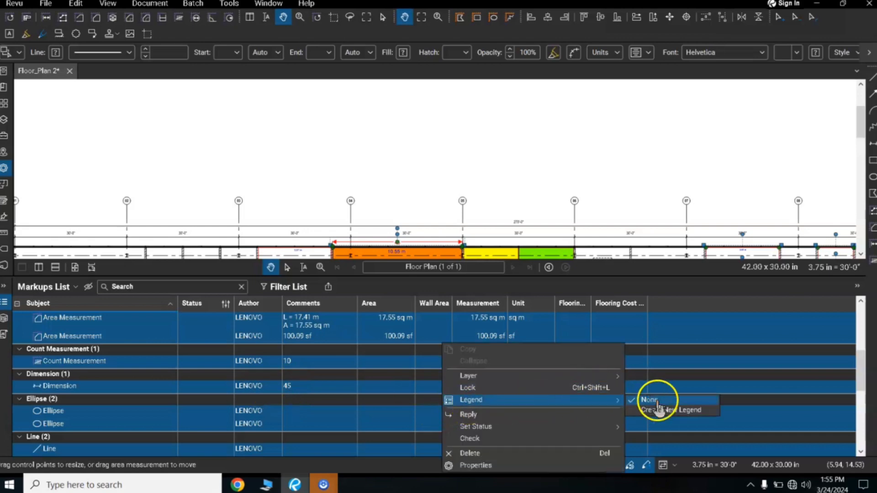
click(666, 410)
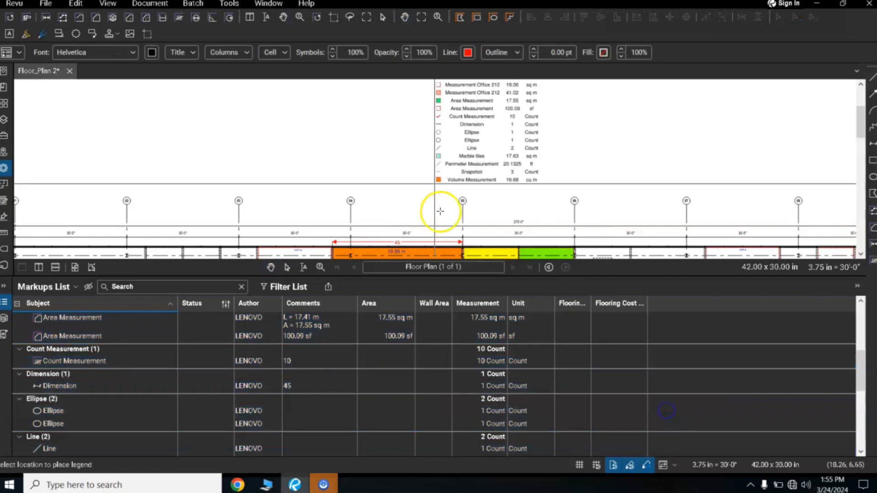
drag(423, 202, 393, 276)
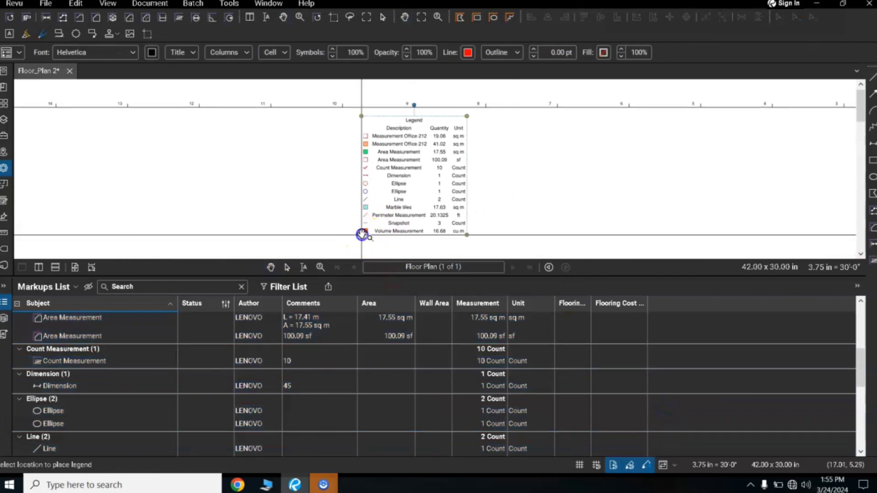
click(361, 235)
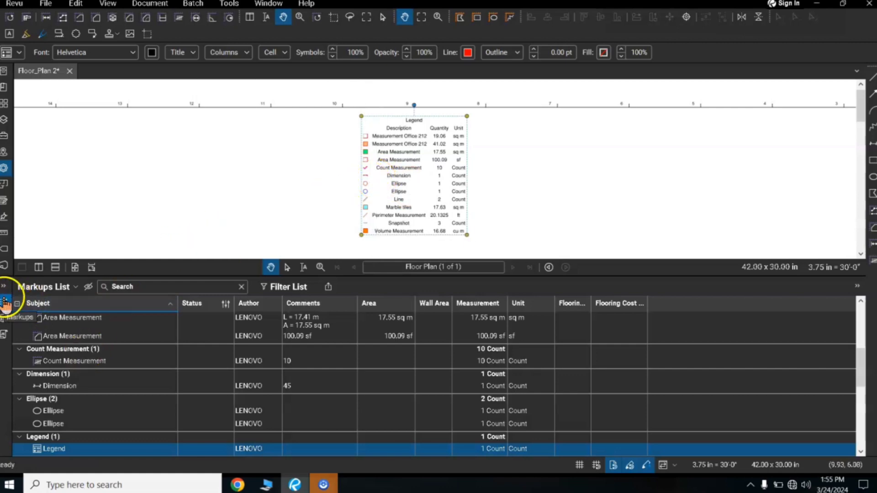
click(5, 302)
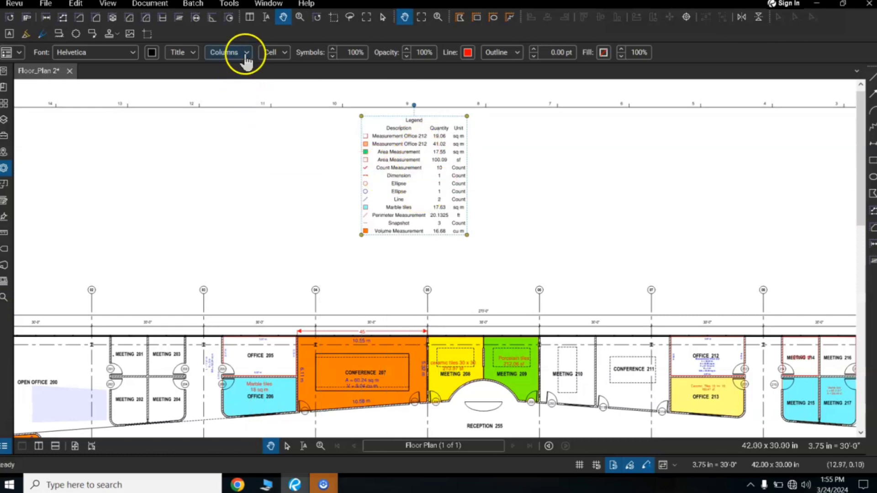
Add the Length, Width, Height, Area, Volume and Count columns to the legend.
click(246, 54)
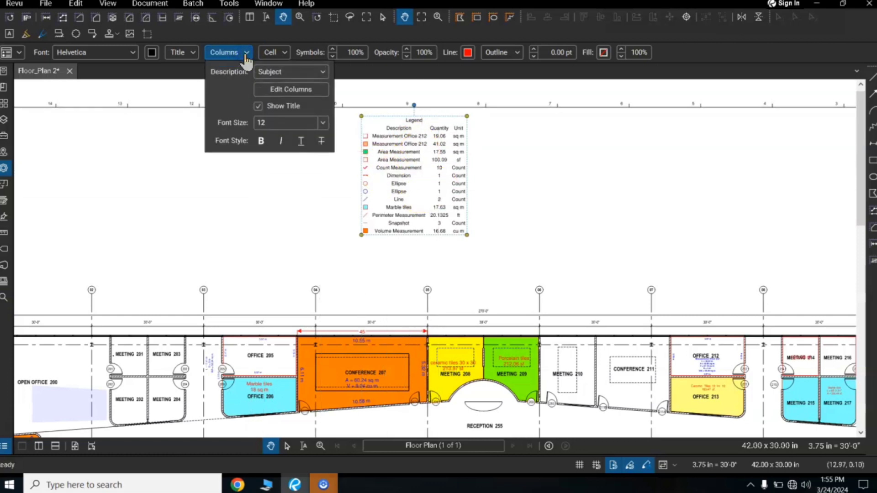
click(298, 91)
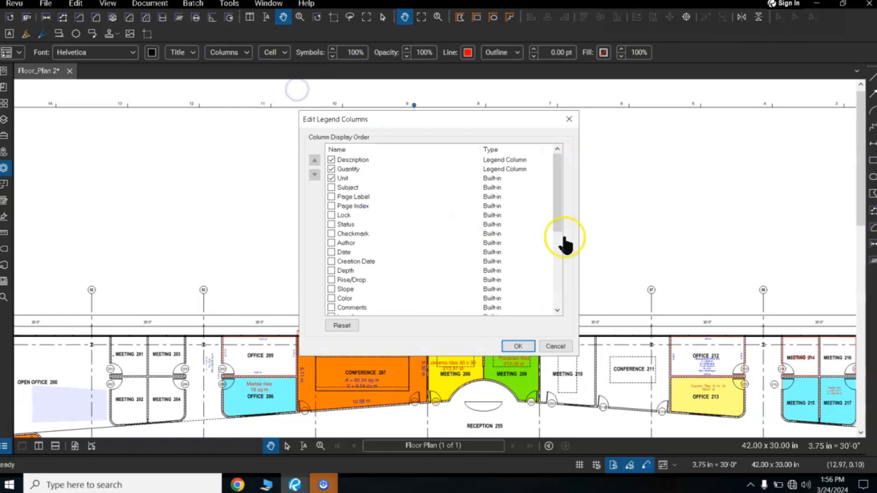
drag(556, 186, 565, 235)
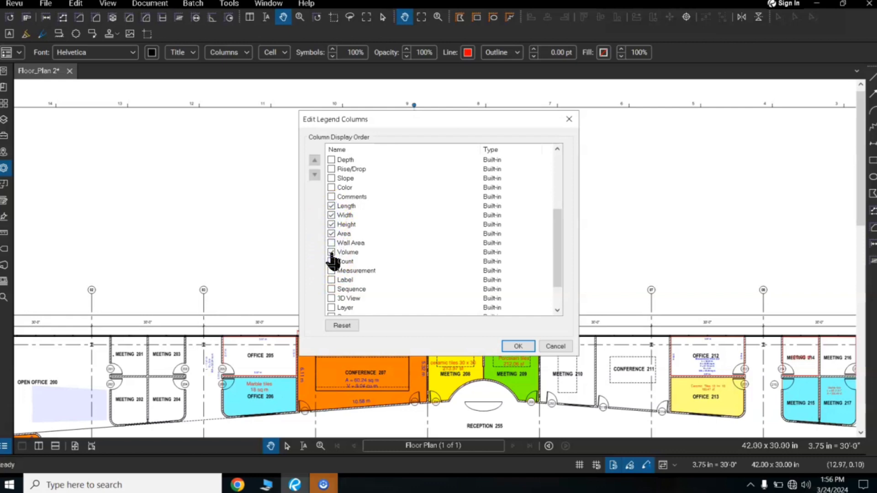
click(518, 347)
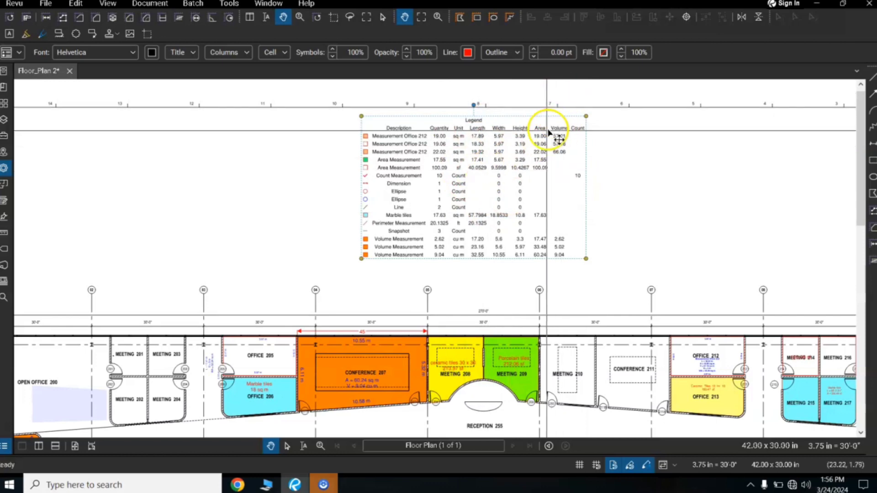
Try the Symbol font on the legend and settle on Adobe Fan Heiti Std B.
scroll(526, 139, up, 2)
drag(465, 135, 459, 158)
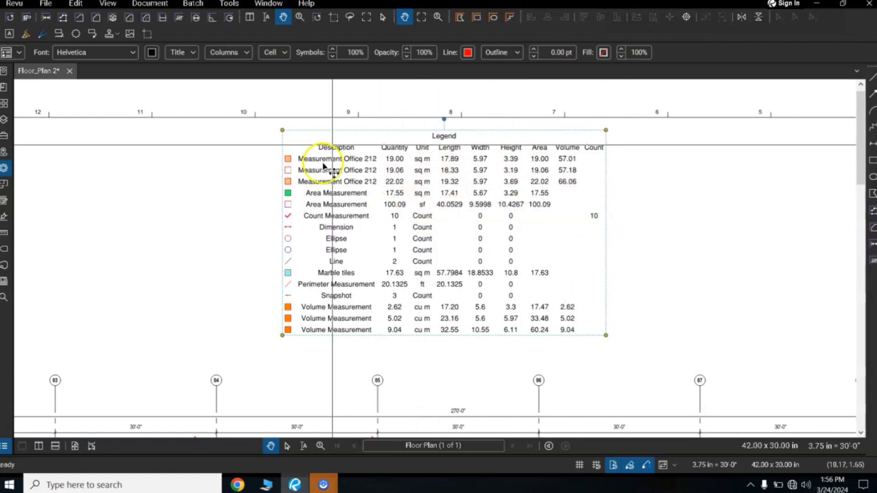
click(132, 53)
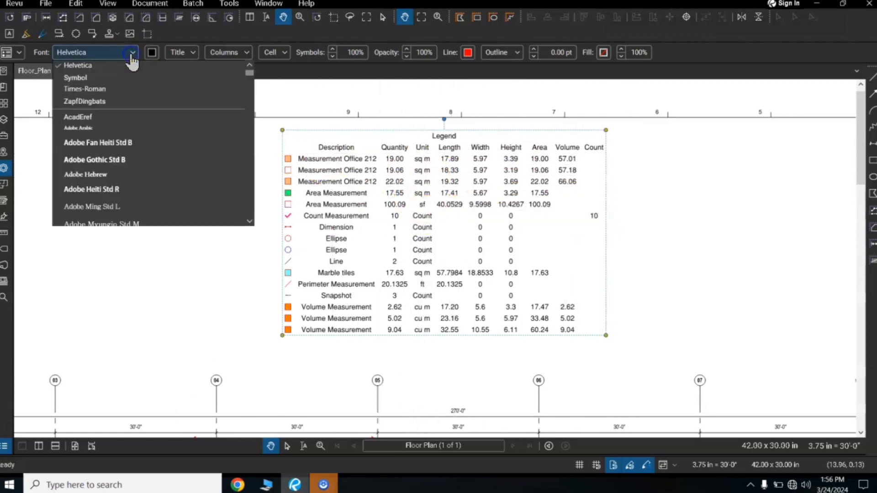
click(83, 79)
click(96, 54)
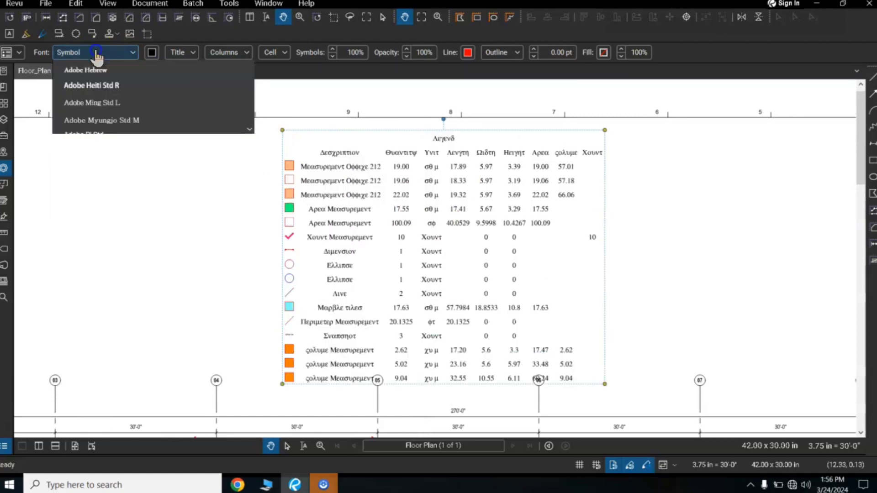
click(87, 134)
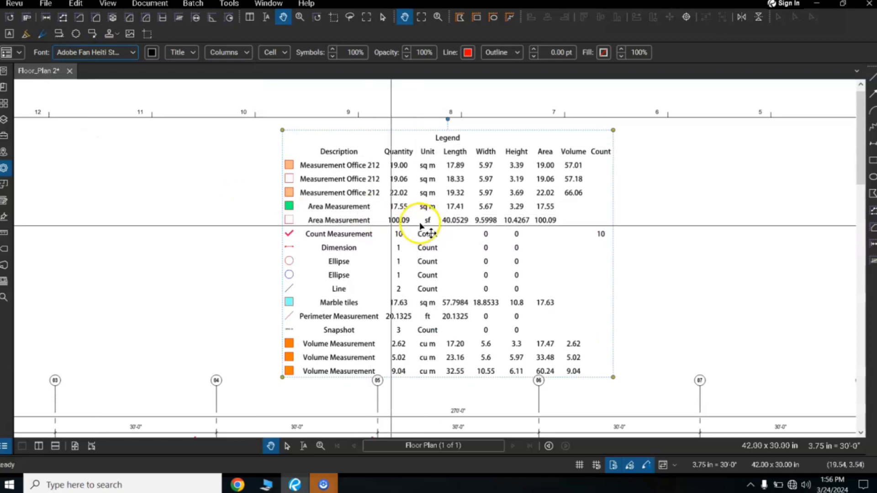
click(121, 53)
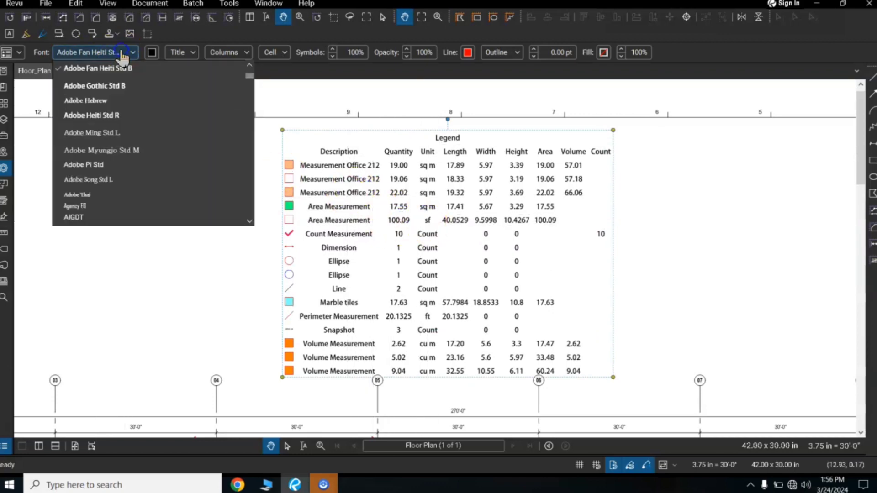
click(120, 54)
Examine the legend entries and the marked-up rooms across the floor plan.
scroll(454, 219, down, 3)
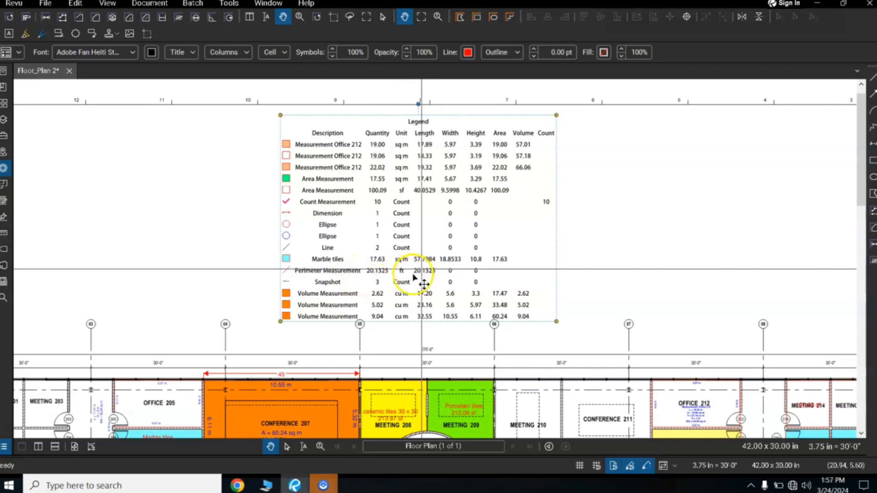
scroll(406, 290, up, 3)
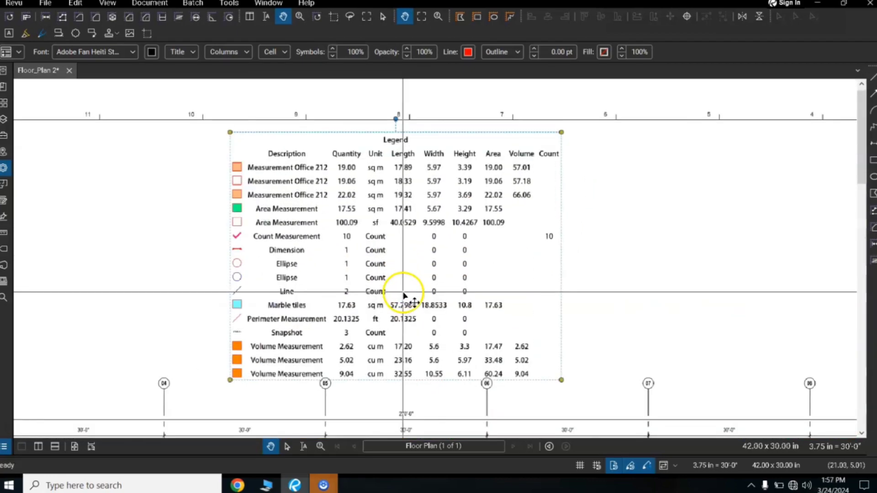
scroll(405, 287, down, 2)
drag(421, 306, 461, 160)
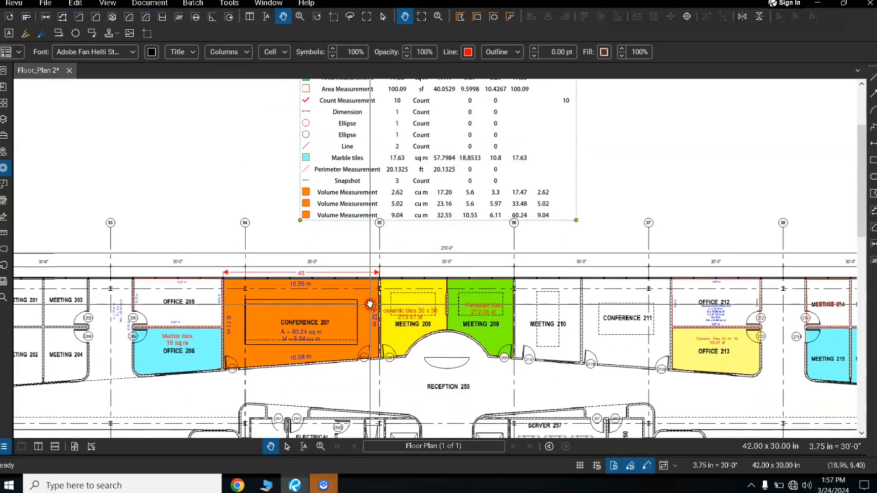
drag(370, 305, 434, 112)
drag(348, 290, 401, 147)
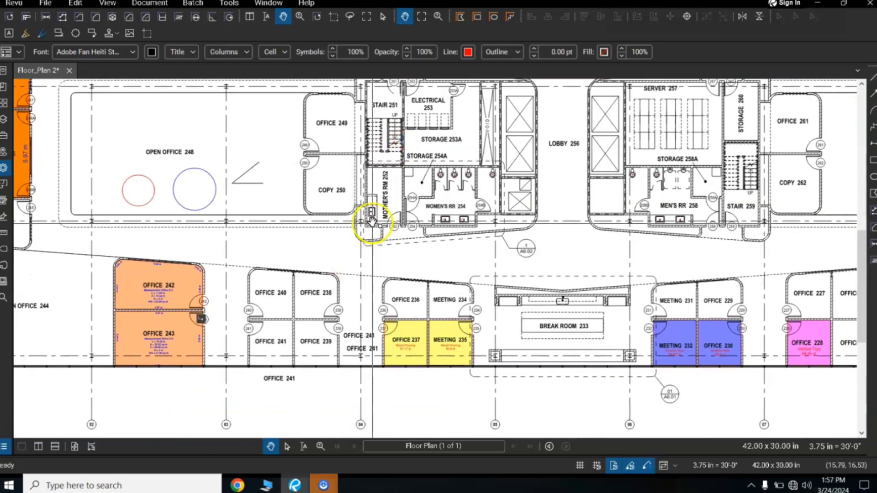
drag(411, 199, 420, 265)
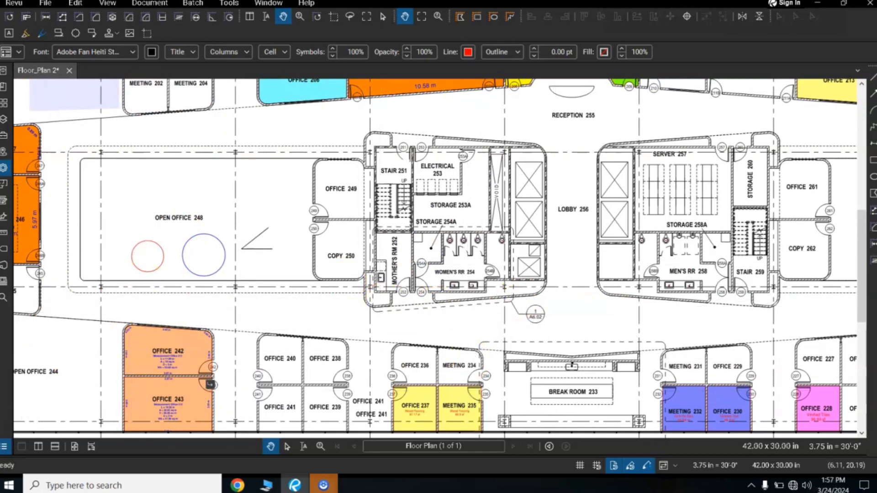
Start a new custom column for the Markups List, named RESPOSIBILITY, and set its type to Choice.
click(5, 449)
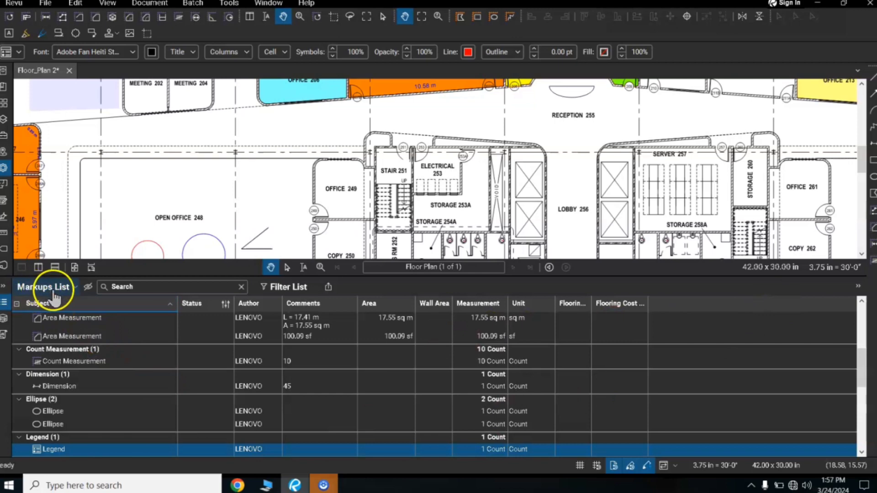
click(75, 287)
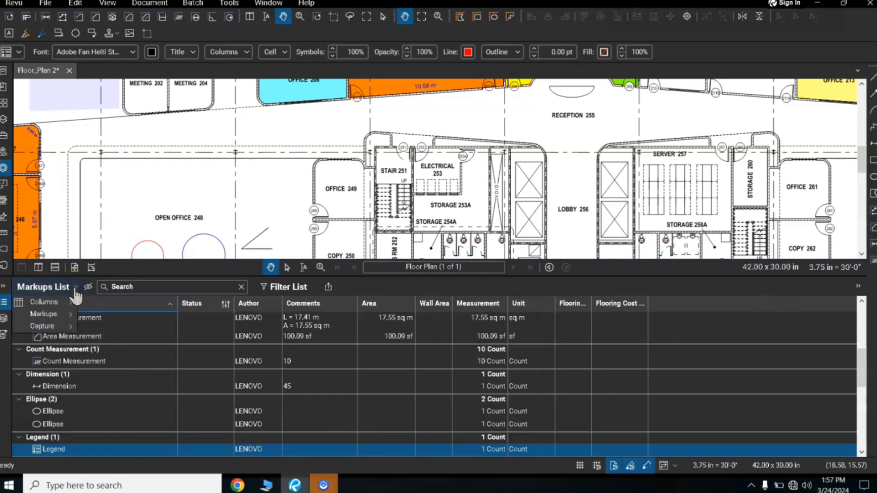
mouse_move(59, 305)
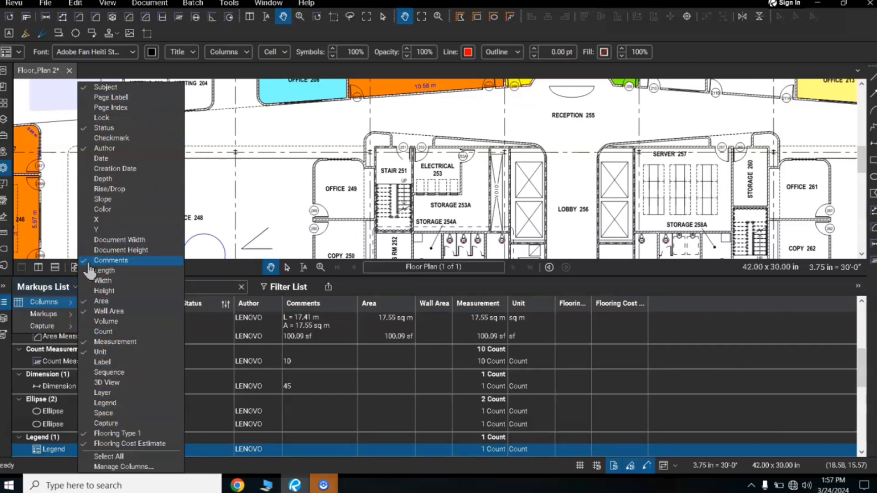
click(88, 211)
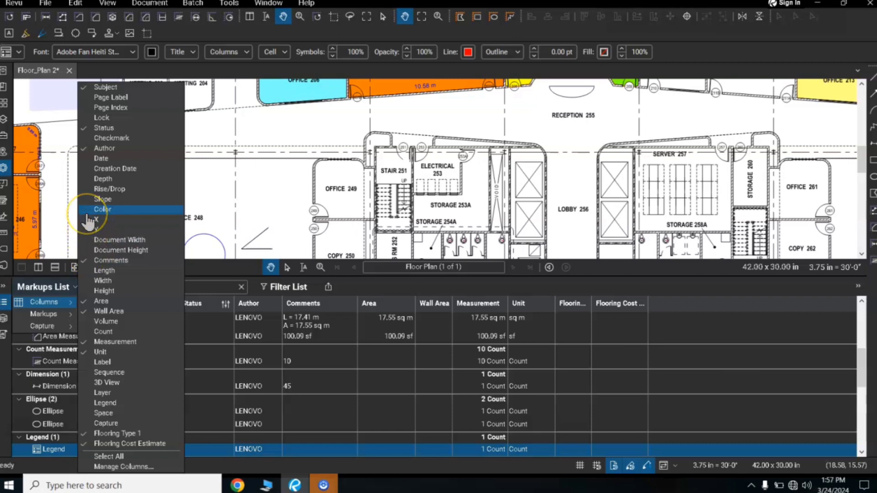
click(112, 467)
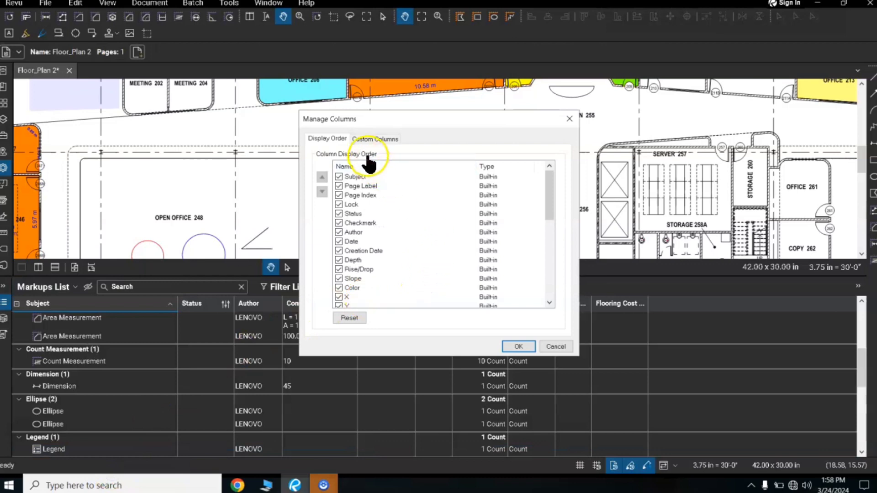
click(366, 140)
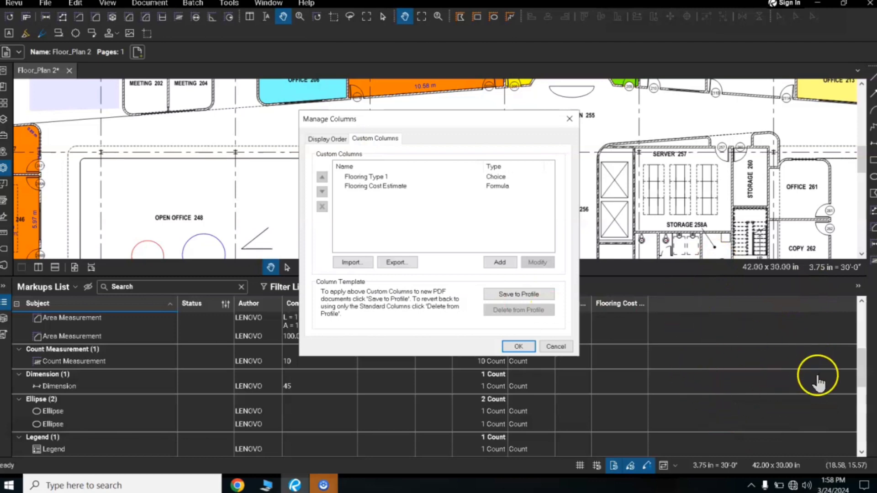
click(500, 262)
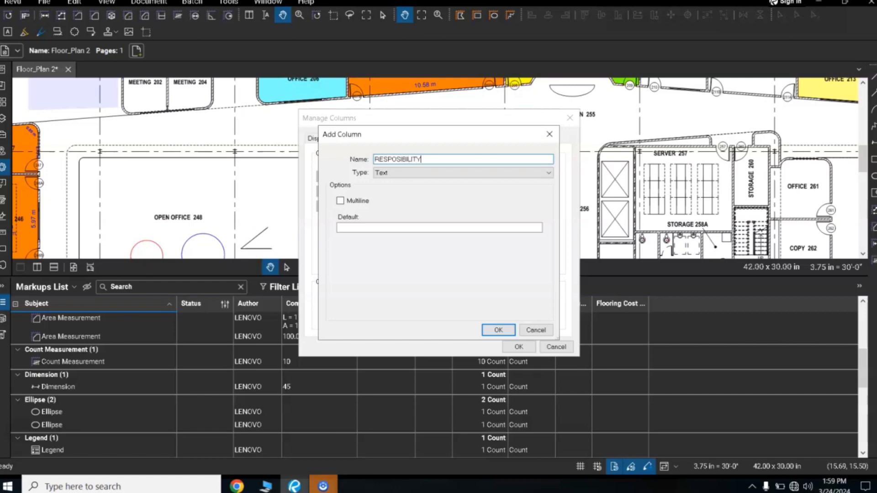
click(424, 173)
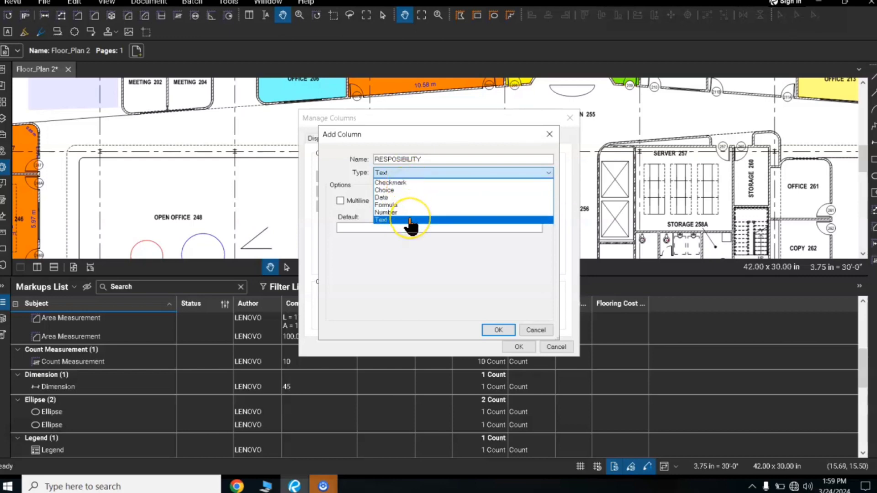
click(395, 191)
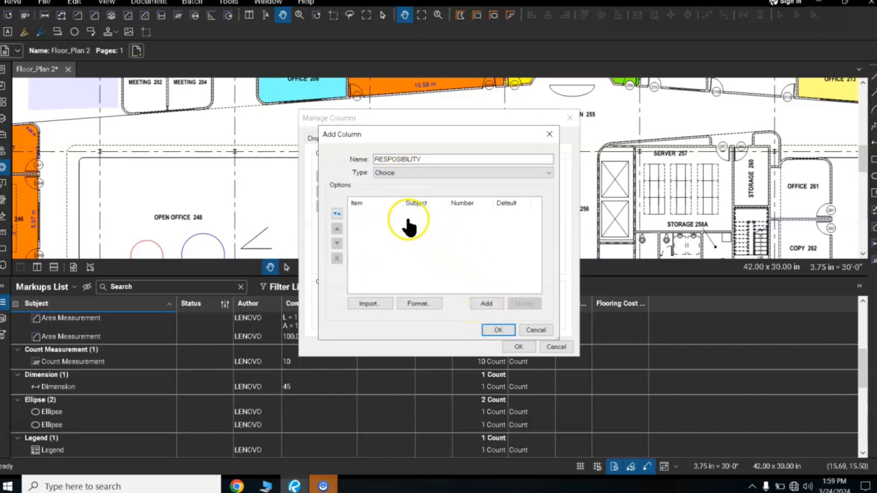
Add four people's first names as choice items of the RESPOSIBILITY column and save the column to the Markups List.
click(486, 304)
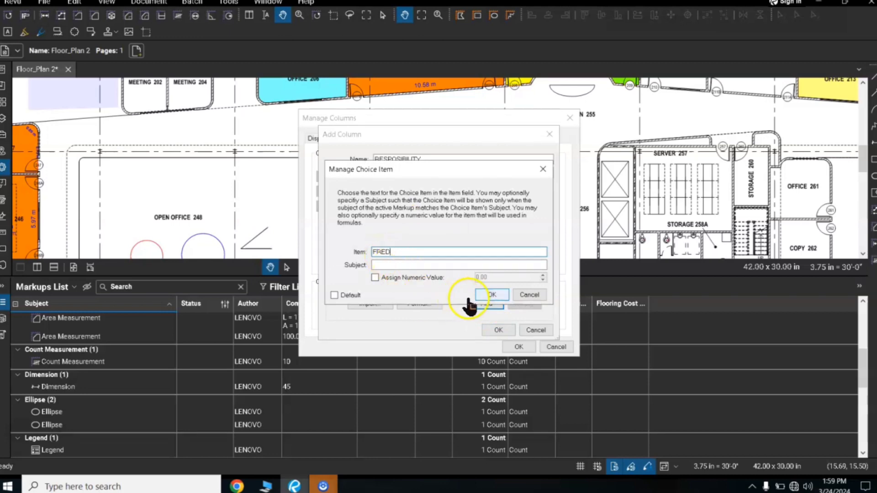
click(489, 296)
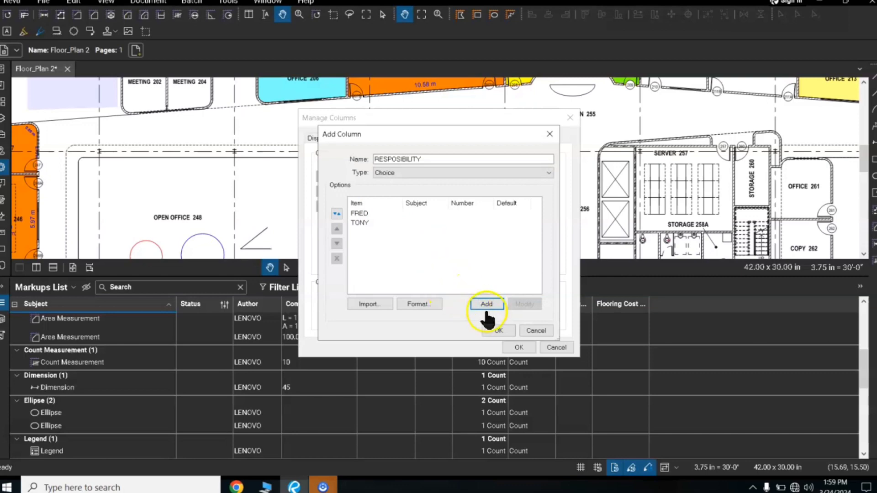
click(487, 305)
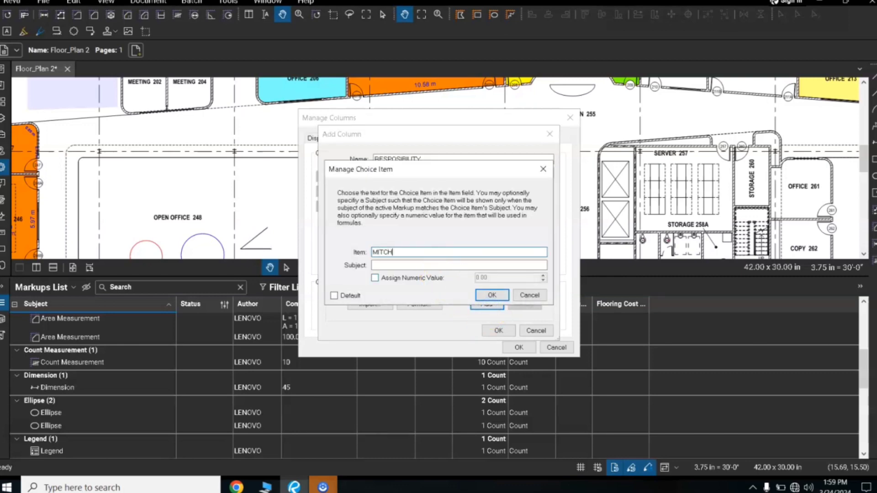
click(488, 296)
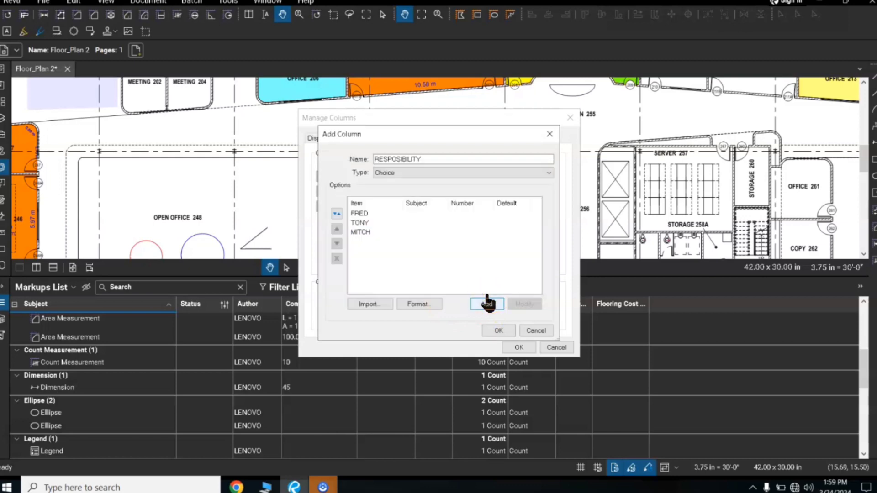
click(492, 306)
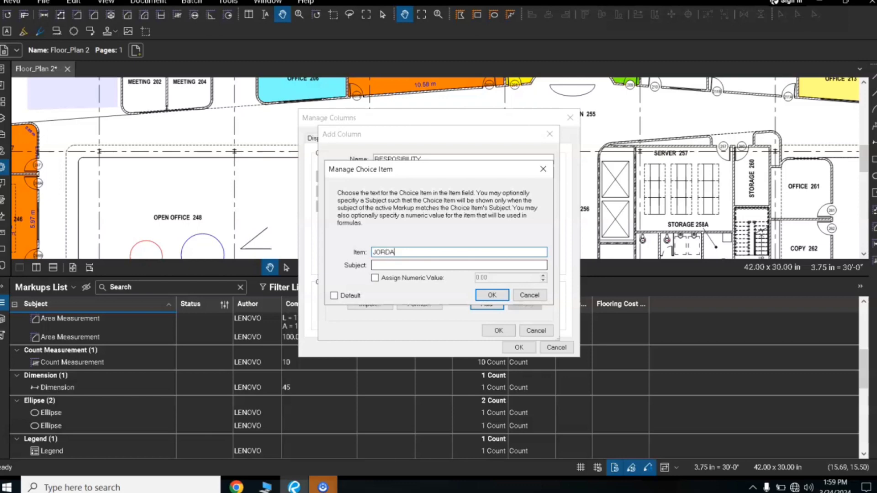
click(487, 296)
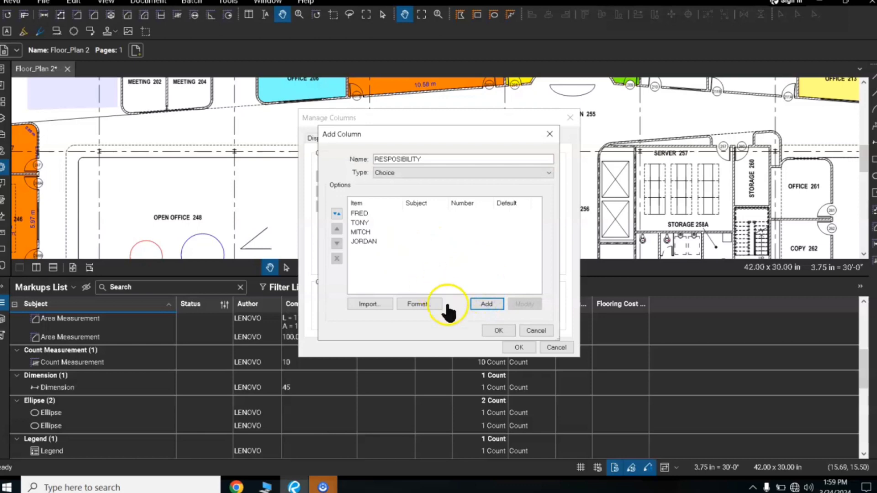
click(497, 331)
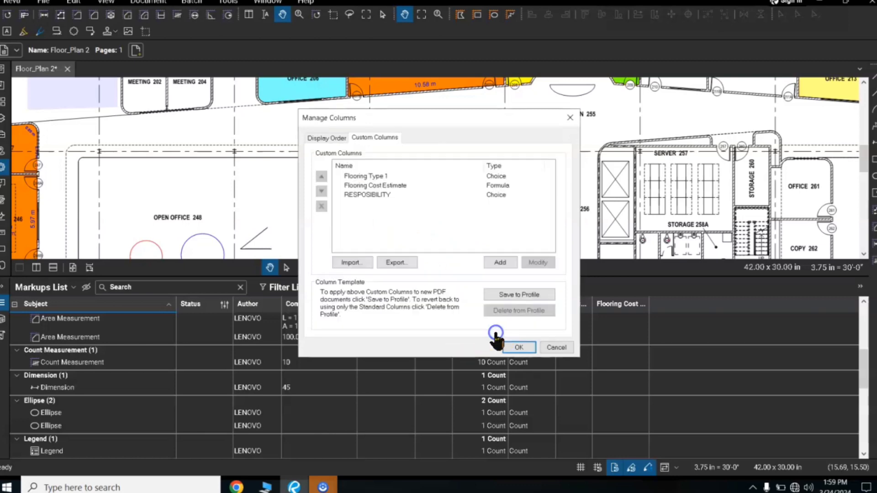
click(363, 197)
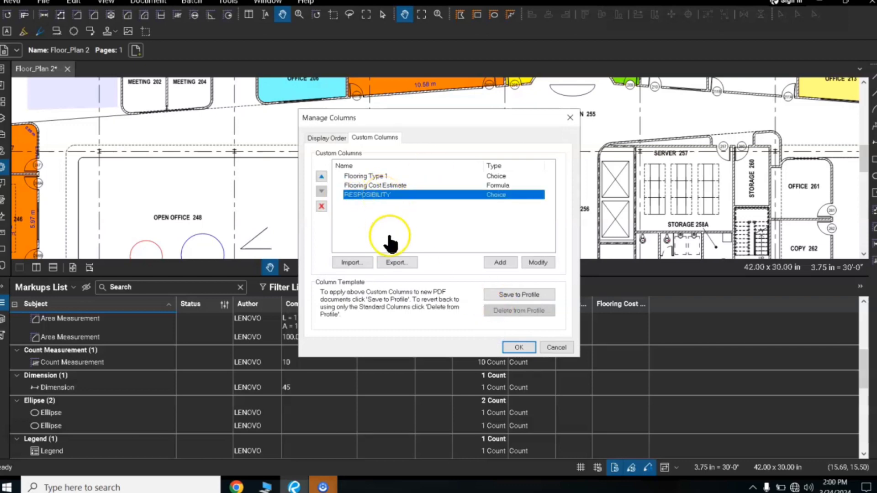
click(520, 350)
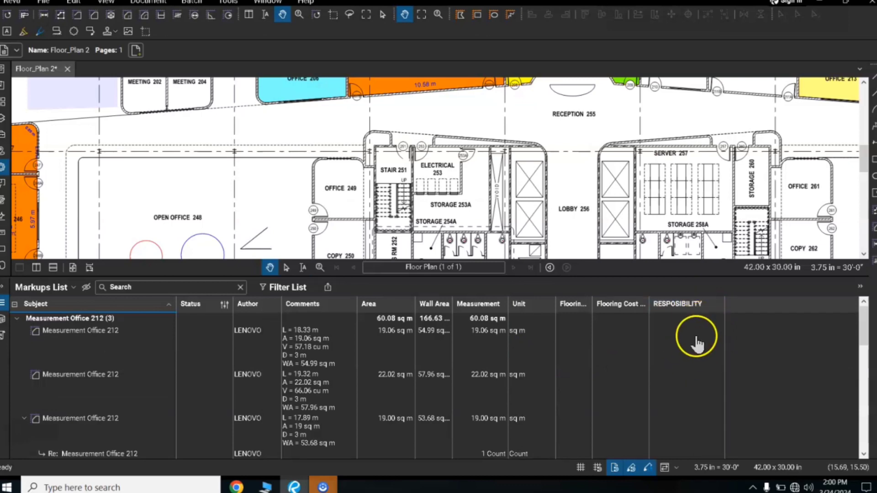
Collapse the Measurement Office 212 group in the Markups List, keeping the Area Measurement group expanded.
scroll(666, 379, down, 10)
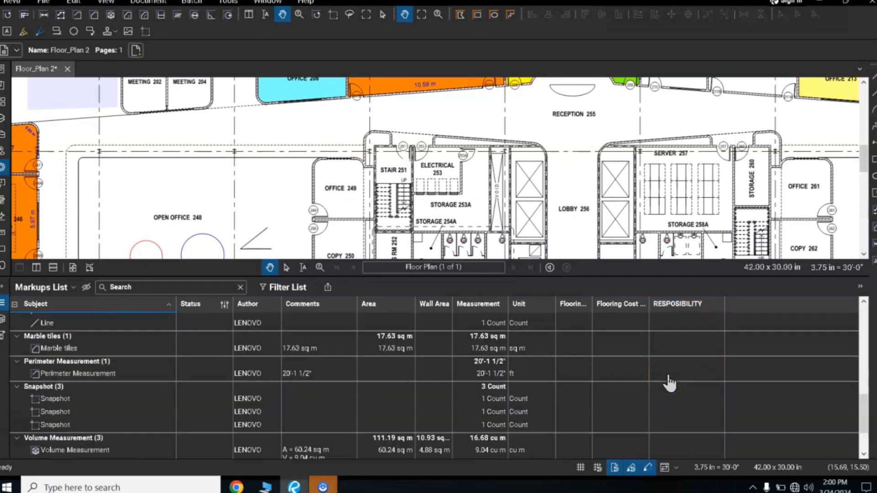
scroll(669, 383, up, 5)
scroll(671, 374, up, 5)
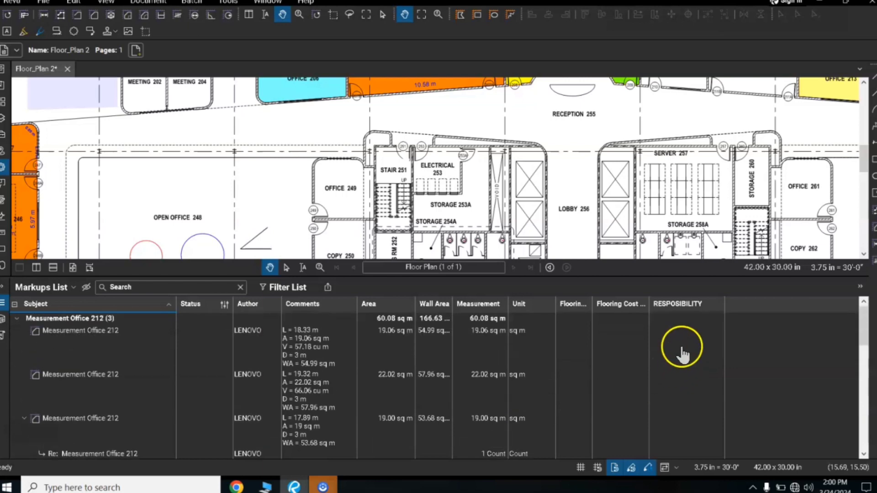
double_click(487, 322)
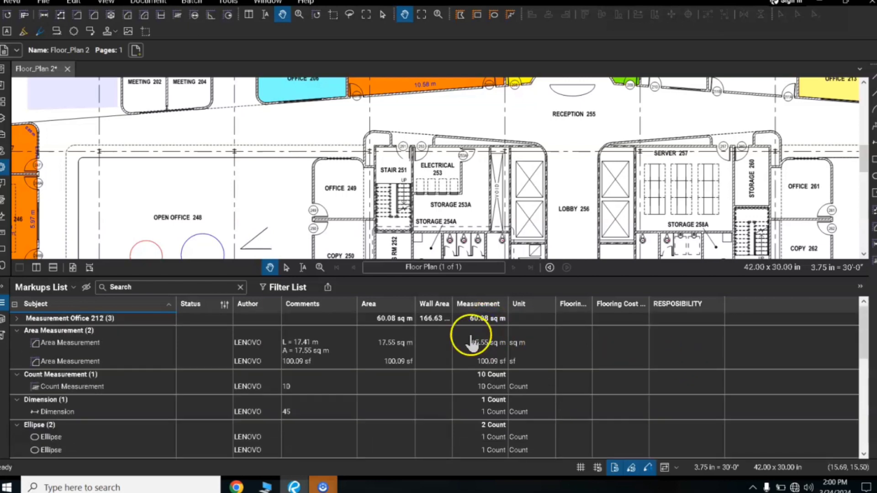
double_click(92, 319)
double_click(92, 319)
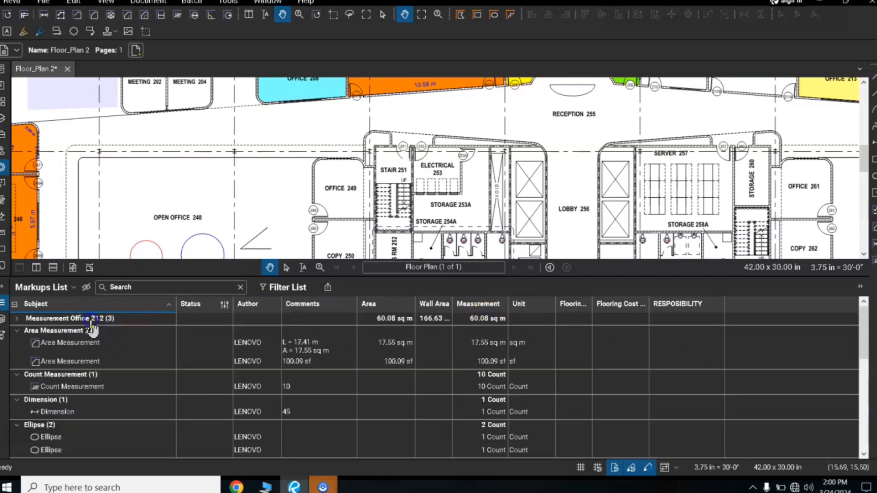
double_click(81, 334)
double_click(81, 335)
double_click(81, 335)
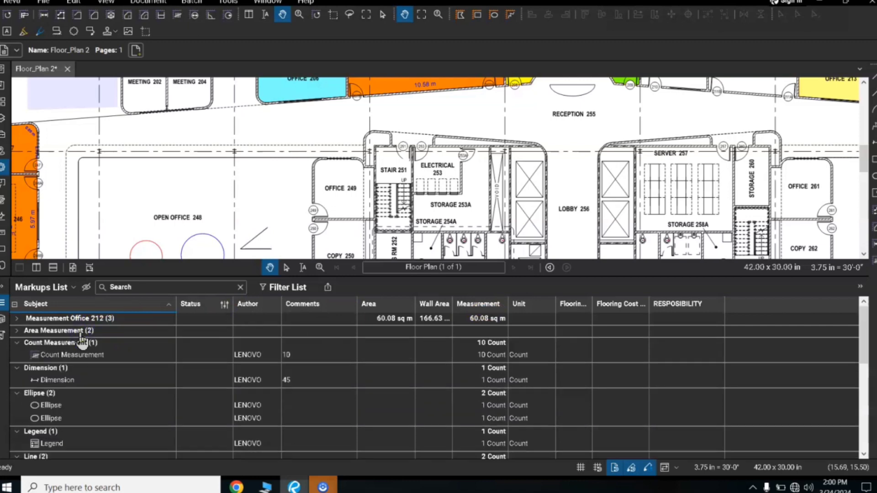
double_click(41, 332)
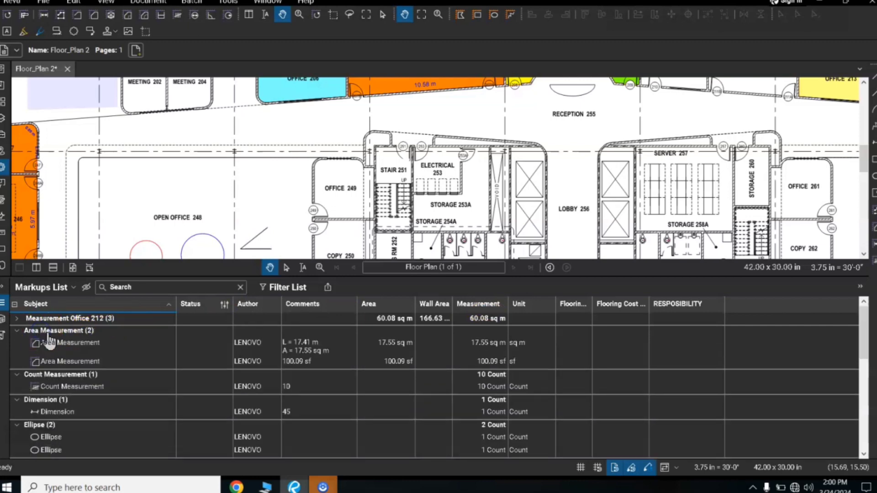
Set RESPOSIBILITY to the third listed person for the Meeting 264 area measurement and to the first for the 100.09 sf one.
click(62, 345)
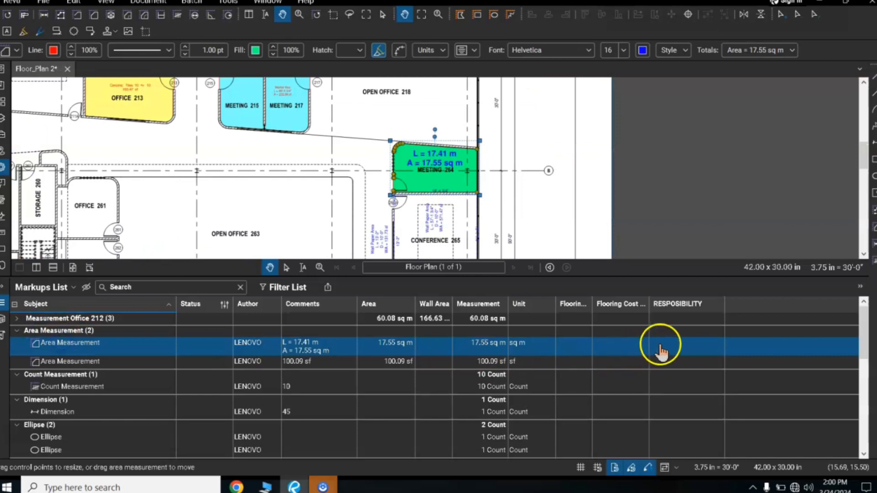
click(676, 347)
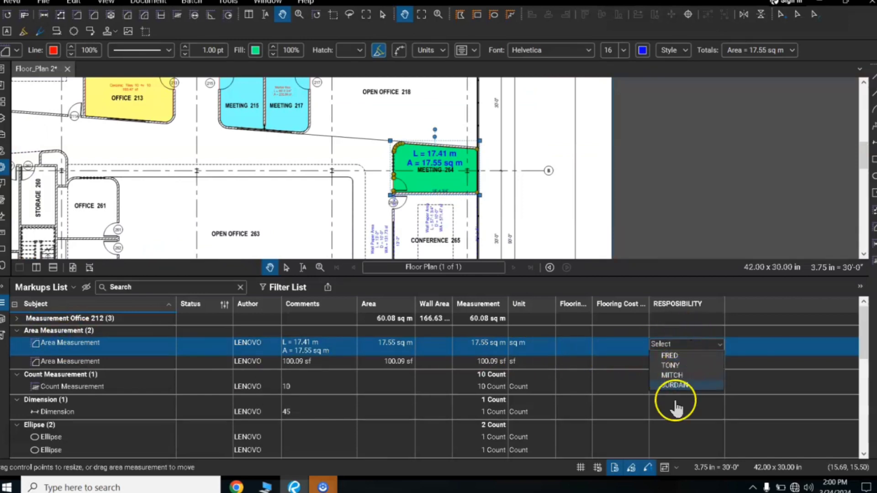
click(672, 375)
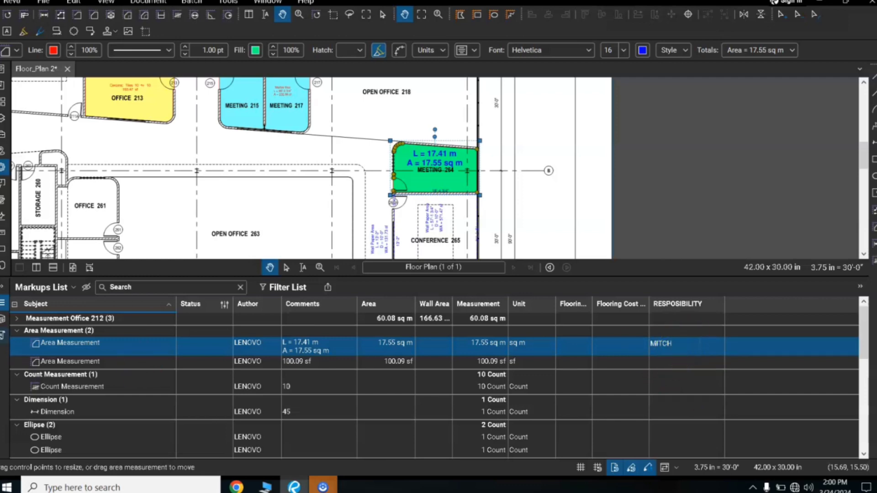
click(112, 363)
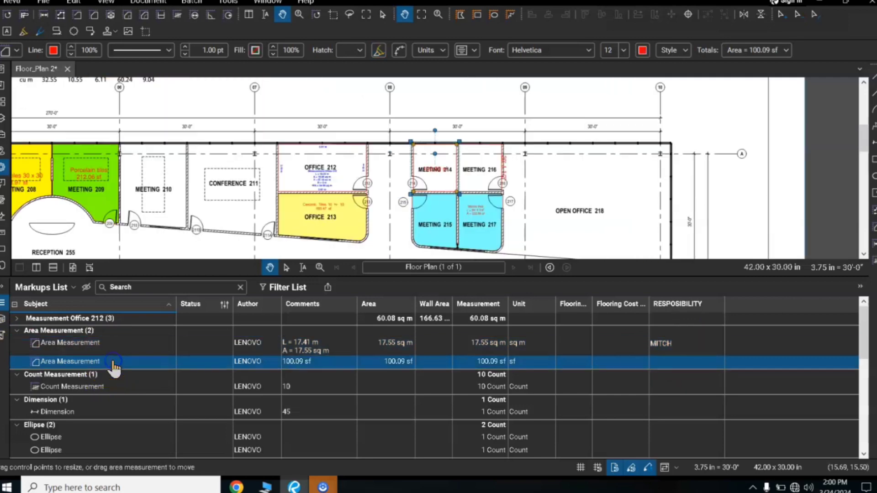
click(675, 370)
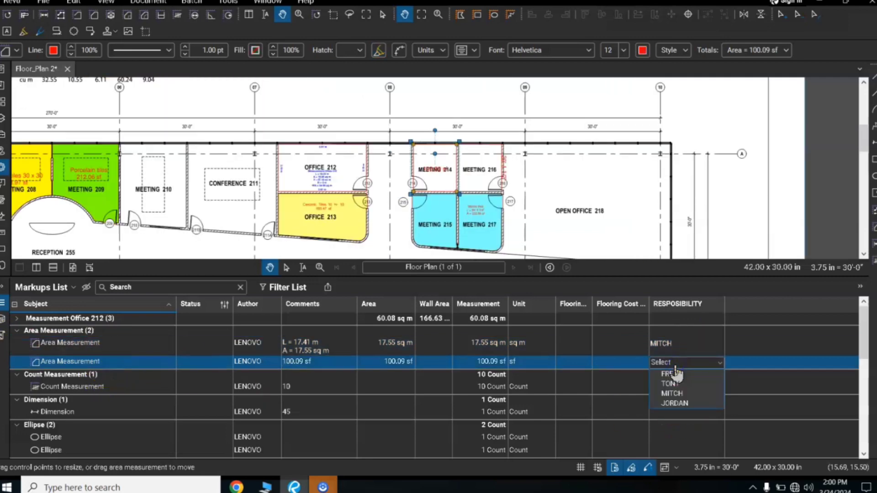
click(675, 380)
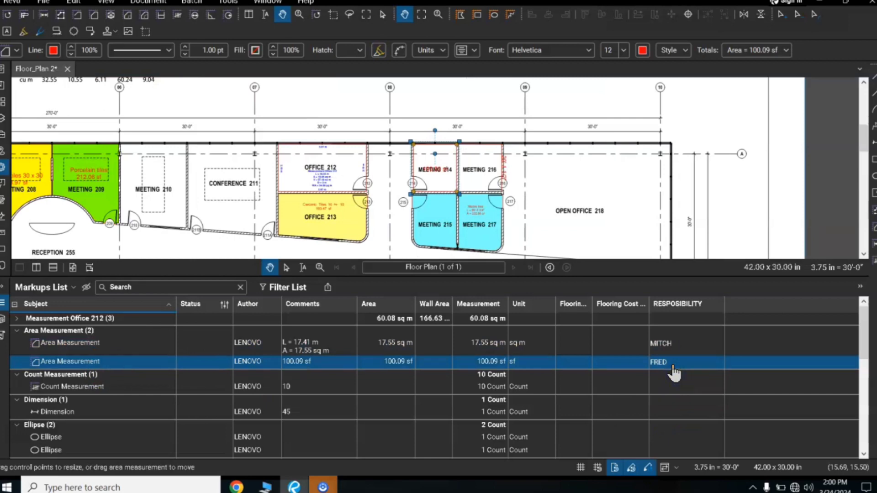
Locate the dimension markup above Conference 207 from the Markups List and hide the list.
click(52, 402)
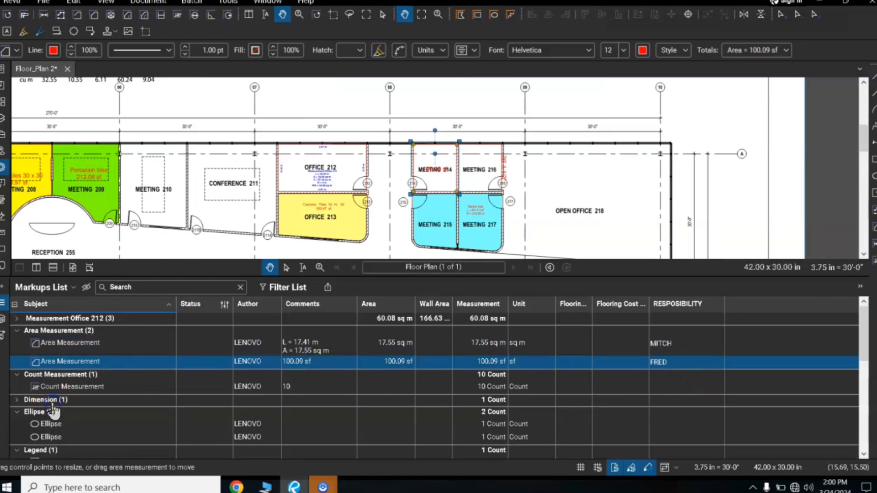
click(57, 401)
click(57, 412)
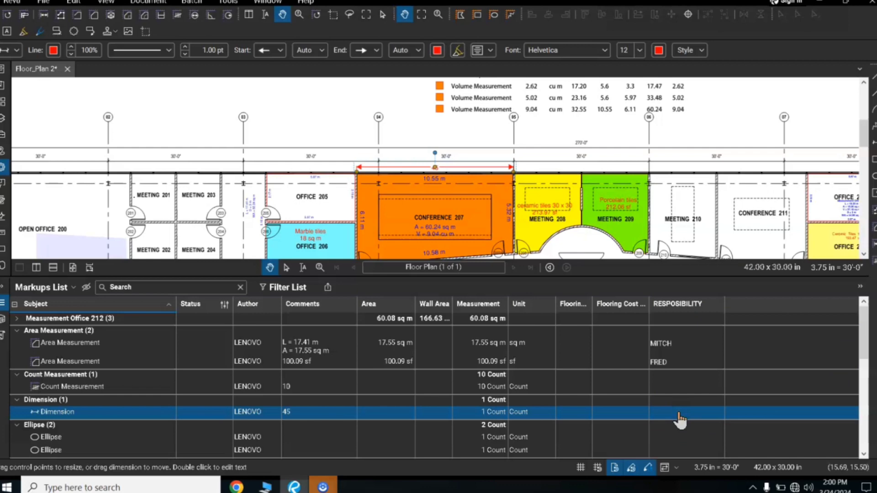
click(2, 305)
Cut the circled door tag 203 beside Meeting 203 out of the PDF content with Cut Content.
scroll(470, 247, down, 2)
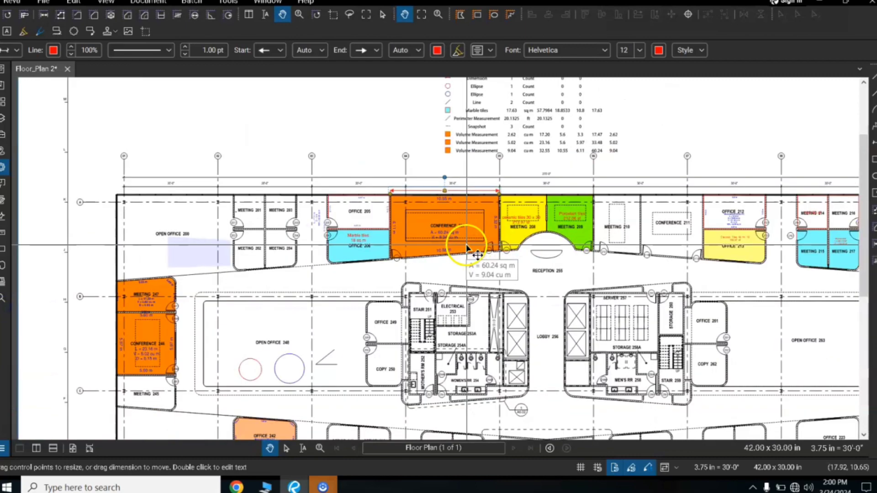
drag(471, 247, 430, 194)
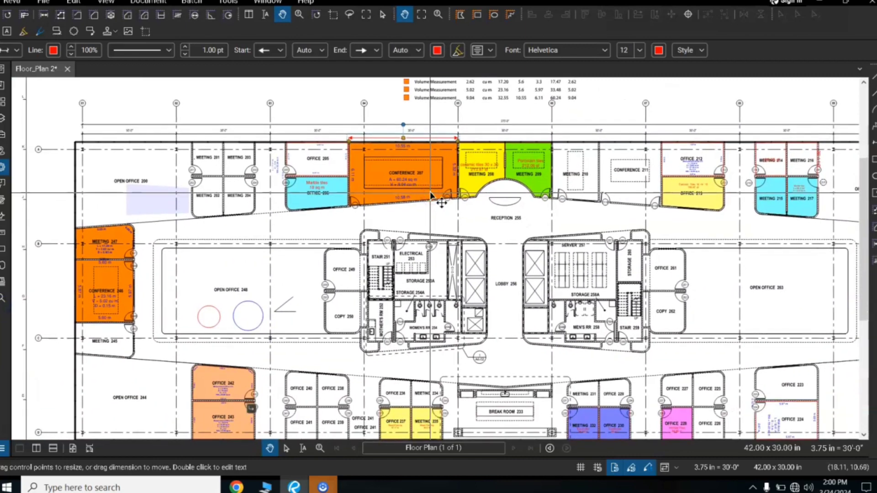
scroll(425, 251, up, 2)
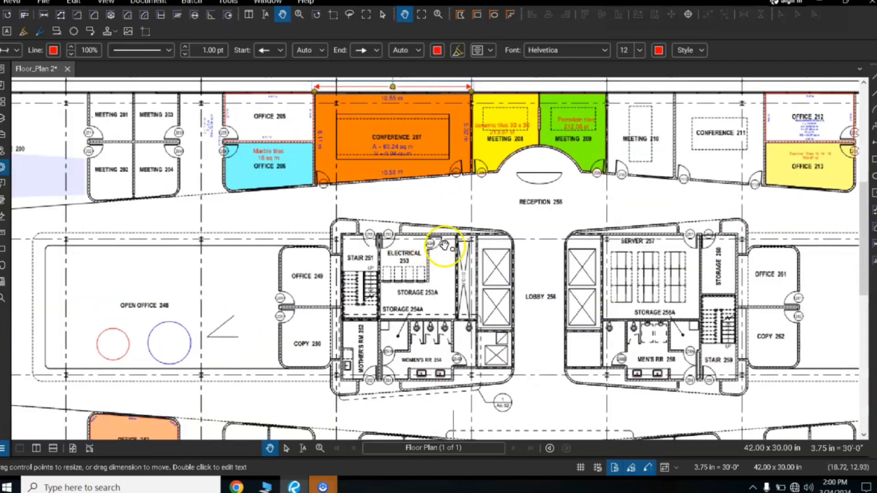
drag(444, 245, 486, 251)
scroll(401, 212, up, 2)
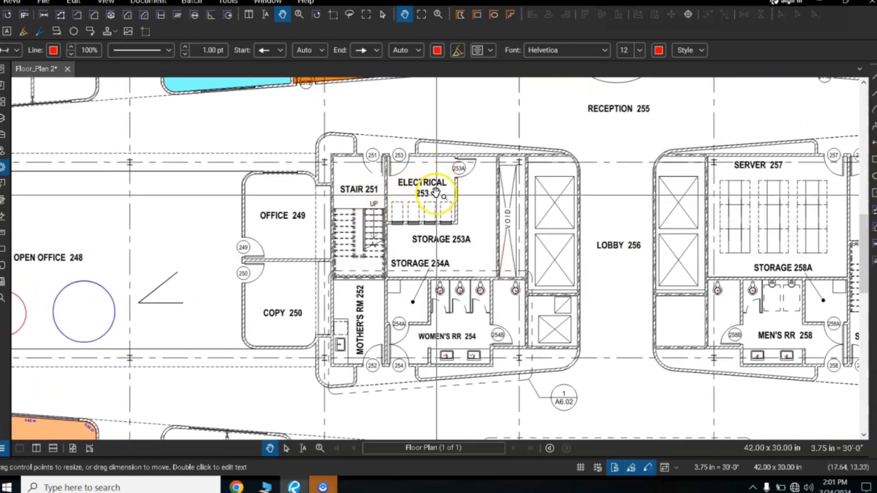
drag(433, 198, 472, 341)
drag(397, 199, 522, 249)
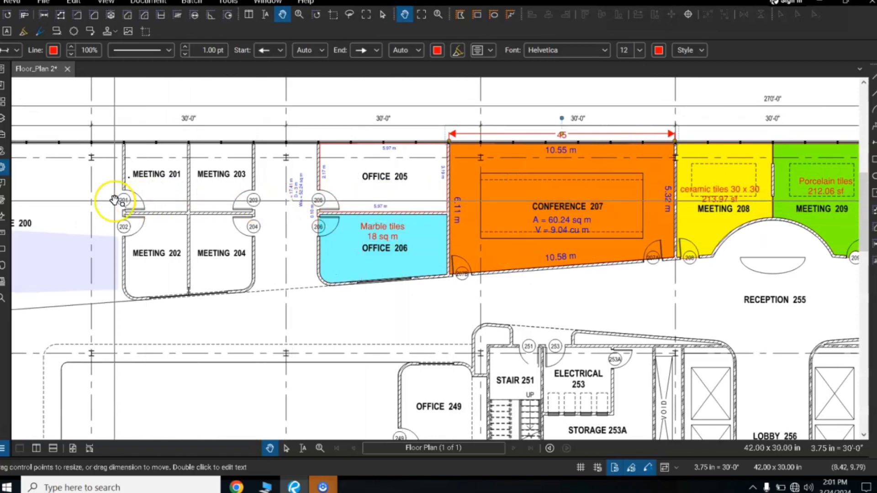
scroll(114, 200, up, 1)
drag(117, 196, 137, 202)
scroll(365, 203, up, 3)
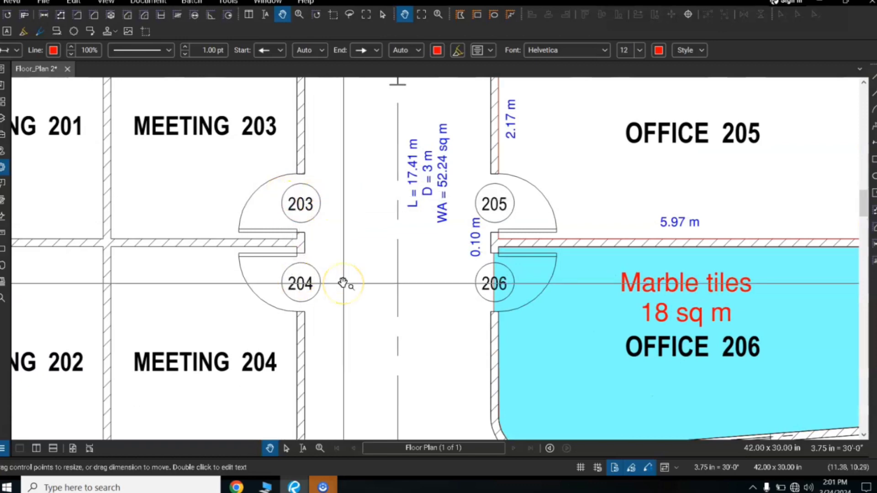
click(105, 2)
click(147, 2)
click(71, 2)
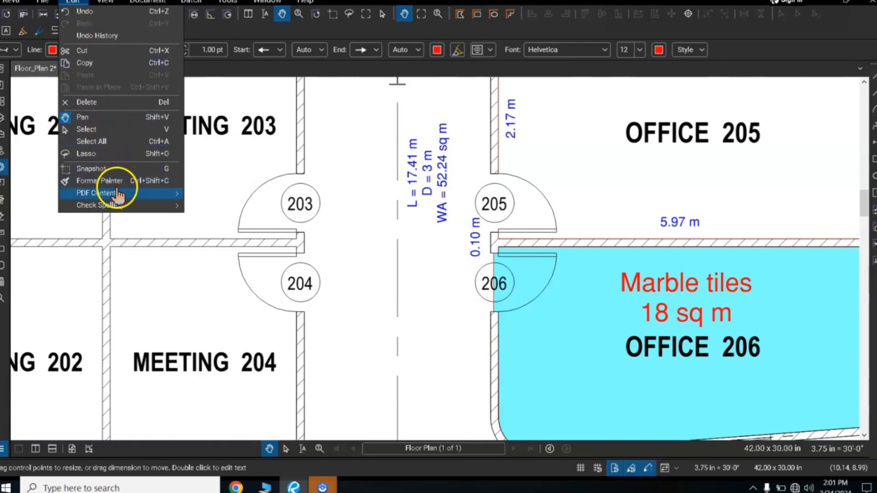
mouse_move(119, 195)
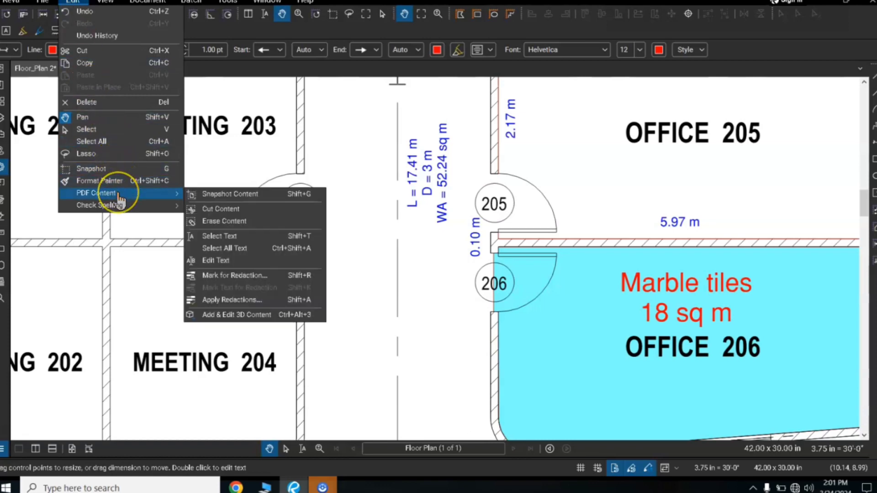
click(238, 211)
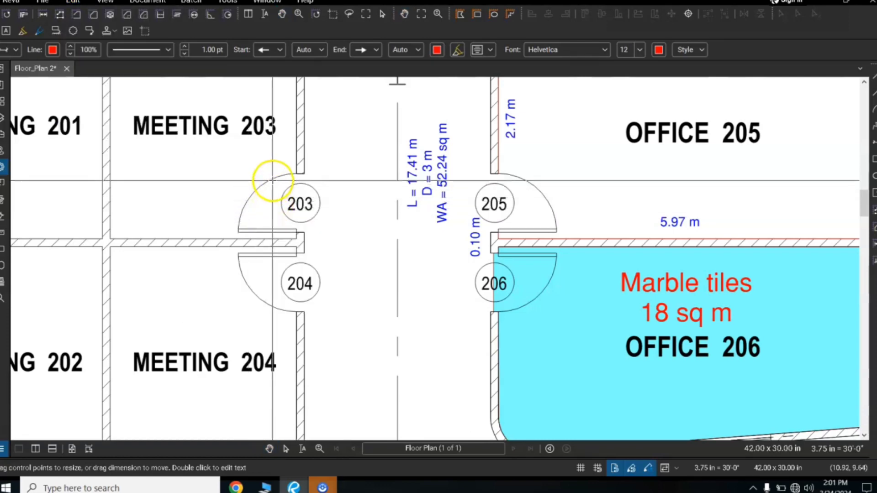
drag(278, 179, 329, 226)
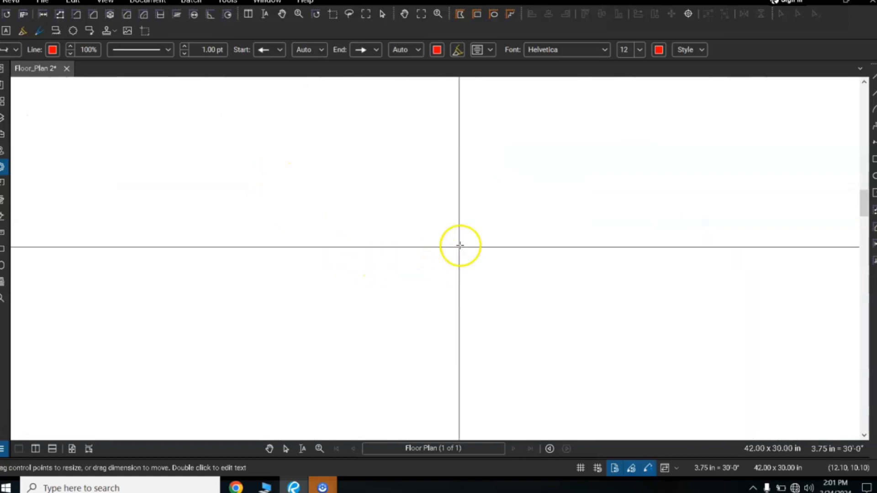
Paste the cut door tag 203 and place it in the corridor just outside the Meeting 203 door.
right_click(363, 190)
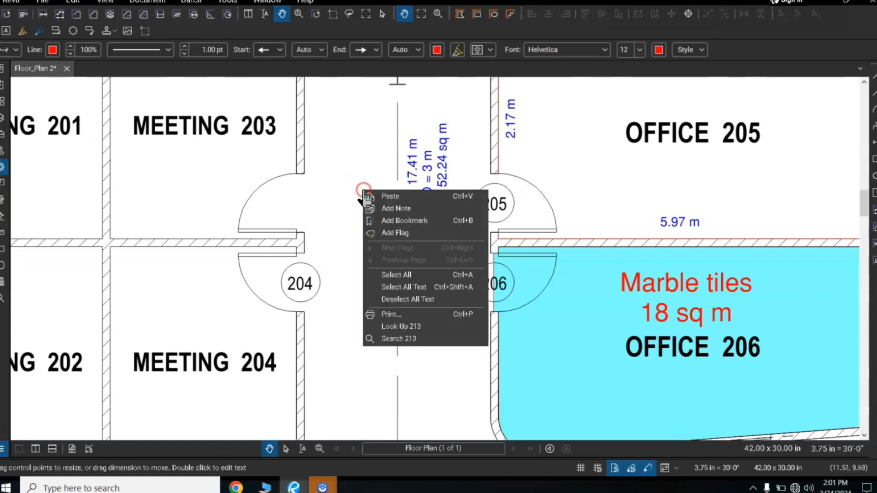
click(389, 196)
drag(394, 152, 336, 202)
click(348, 114)
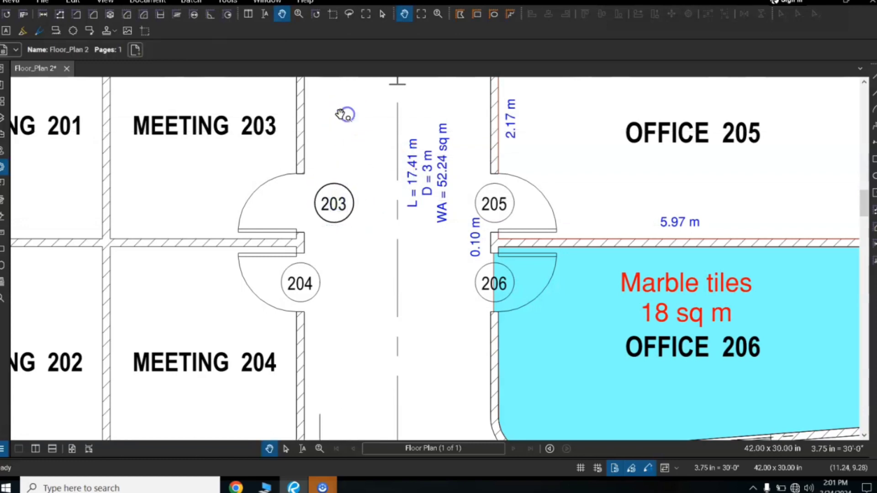
Flatten the relocated door tag 203 outside Meeting 203 into the PDF content.
click(333, 202)
click(299, 284)
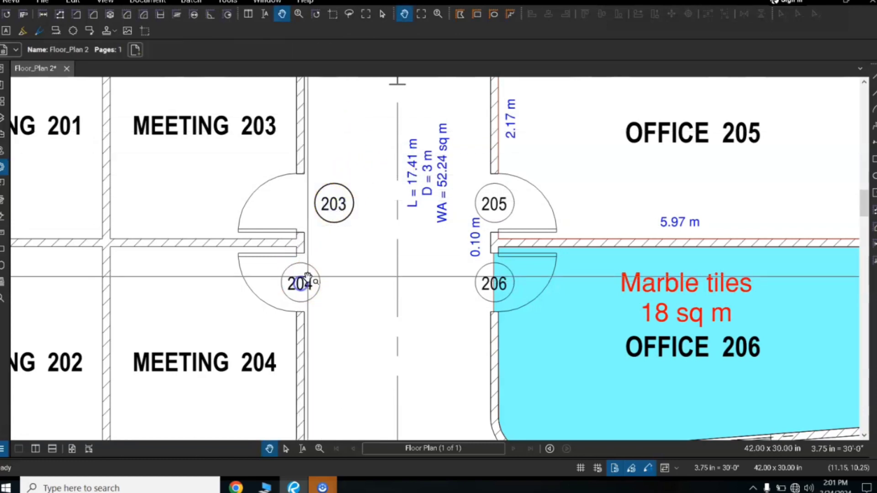
mouse_move(301, 283)
mouse_down()
mouse_move(326, 284)
mouse_move(297, 288)
mouse_up()
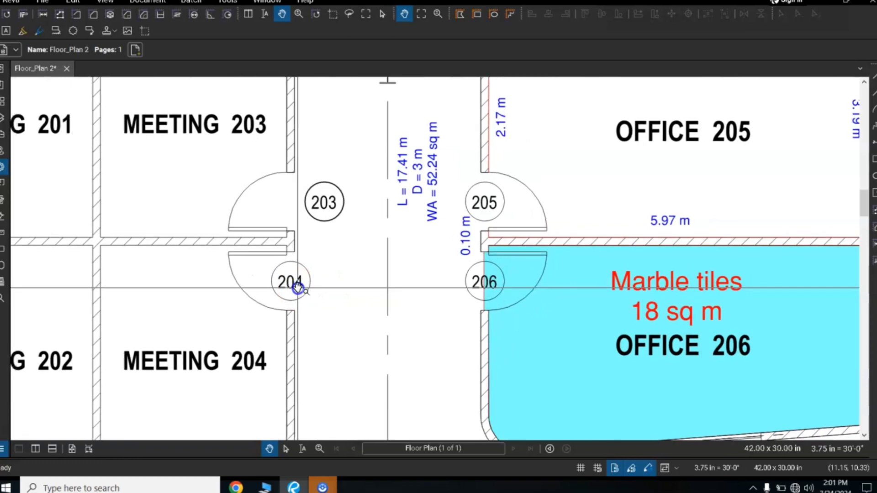
mouse_move(336, 201)
mouse_down()
mouse_move(347, 162)
mouse_move(327, 201)
mouse_up()
right_click(326, 201)
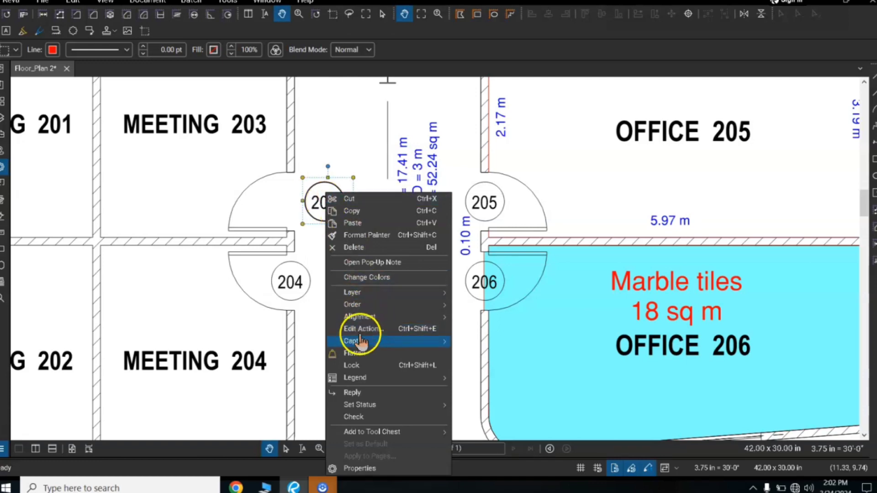
click(355, 353)
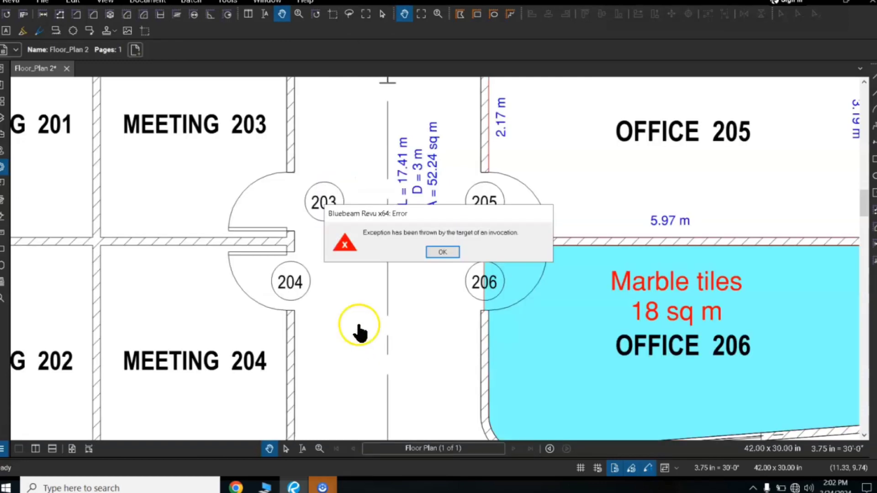
click(441, 251)
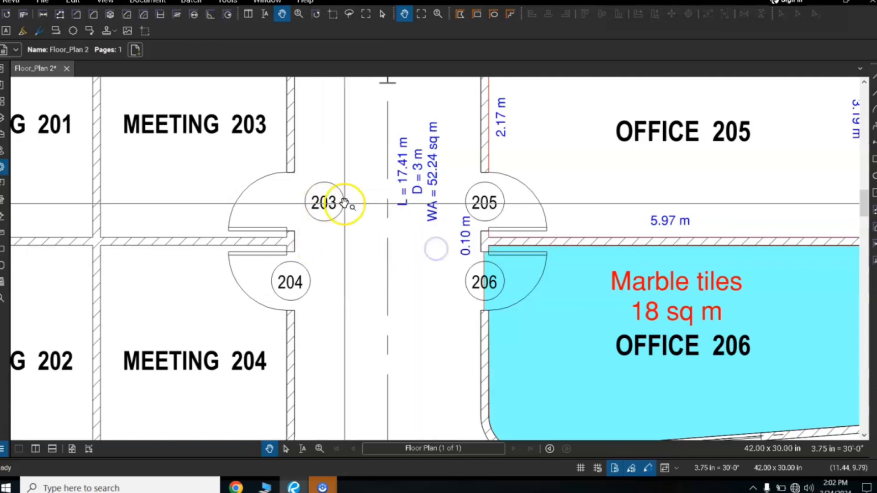
drag(329, 208, 334, 208)
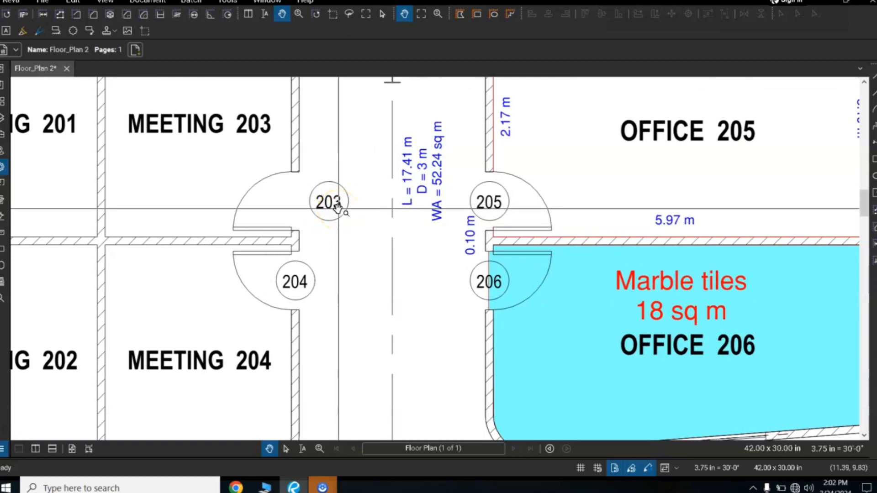
Look over the floor plan from the Meeting 204 corridor across to Conference 207 and Meetings 208 and 209.
scroll(380, 235, down, 6)
drag(376, 231, 435, 136)
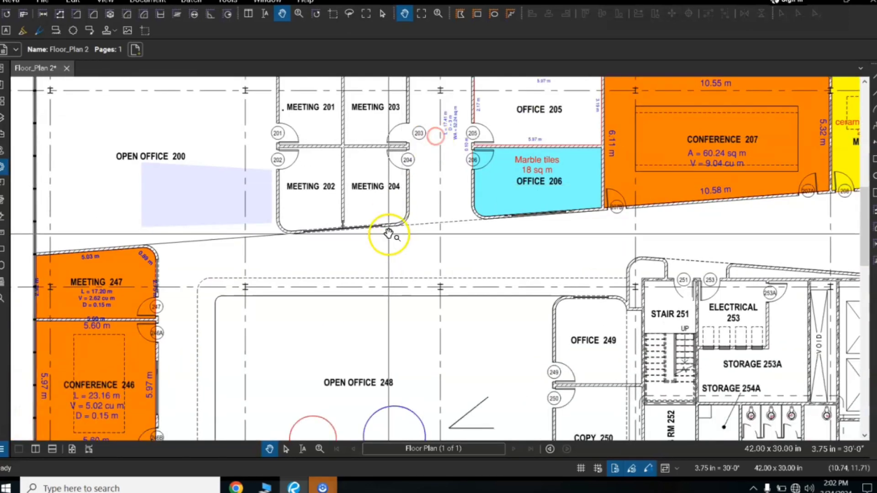
drag(396, 231, 288, 138)
drag(465, 138, 395, 217)
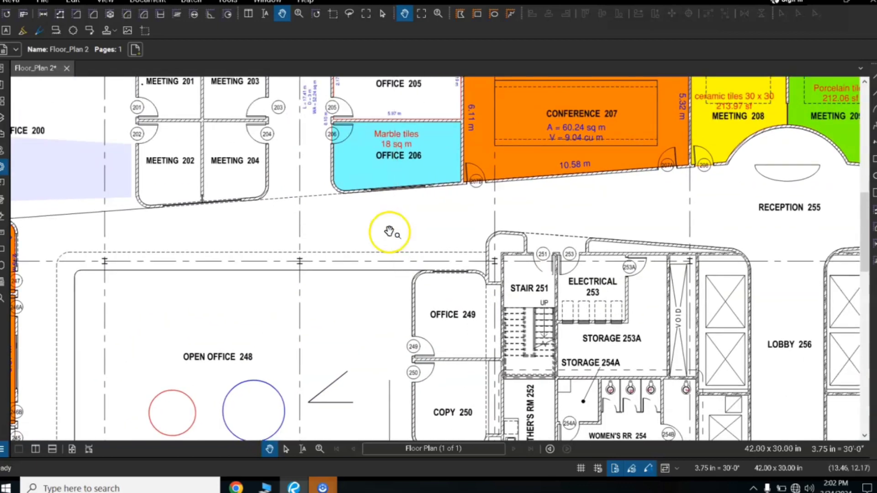
drag(404, 178, 413, 299)
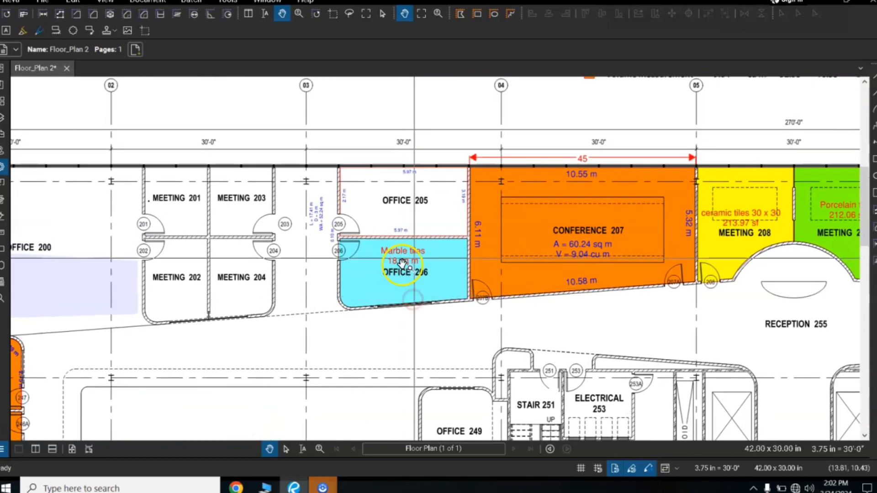
drag(457, 279, 467, 194)
drag(473, 162, 352, 260)
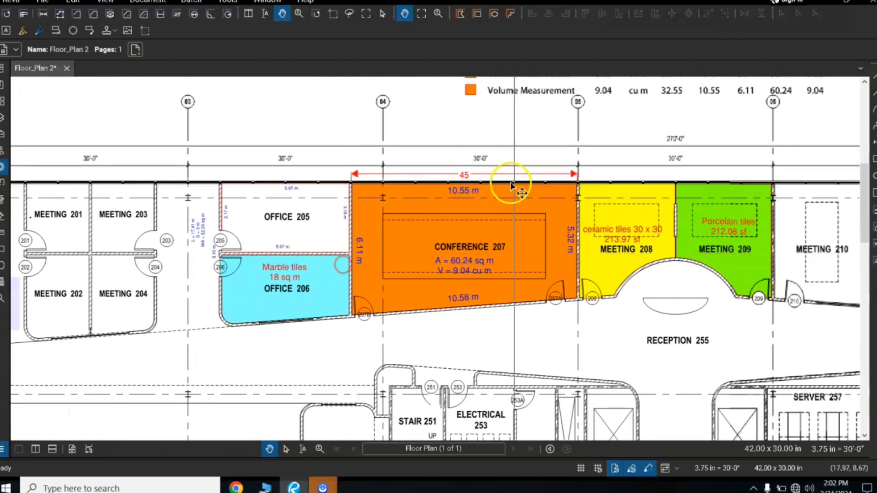
drag(508, 210, 464, 220)
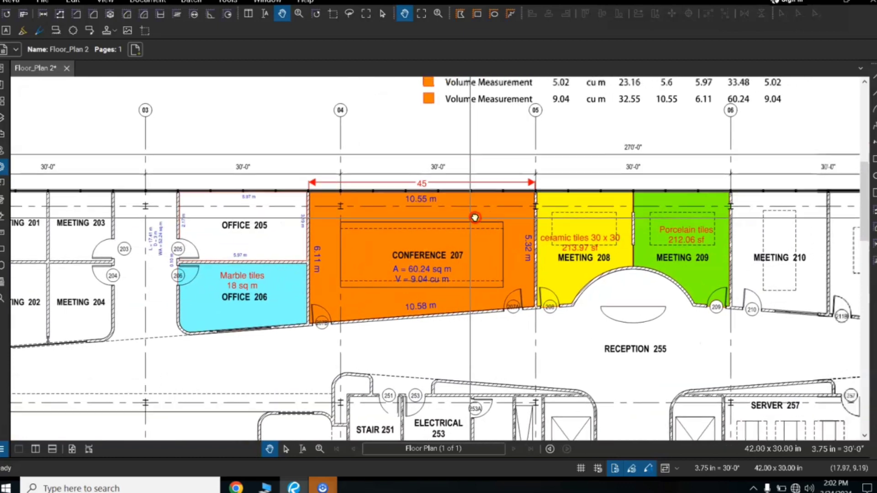
scroll(451, 256, up, 2)
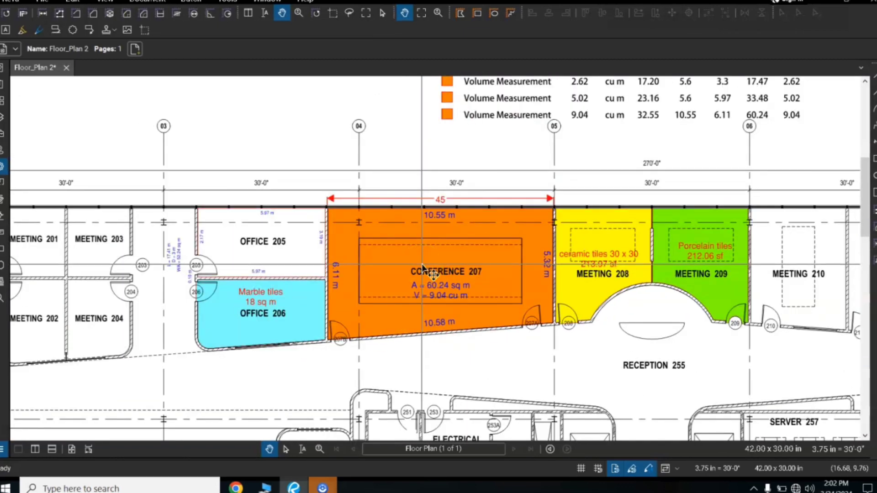
Export a page region covering Conference 207, Meeting 208, Meeting 209 and the reception area below them to an Excel workbook.
click(42, 1)
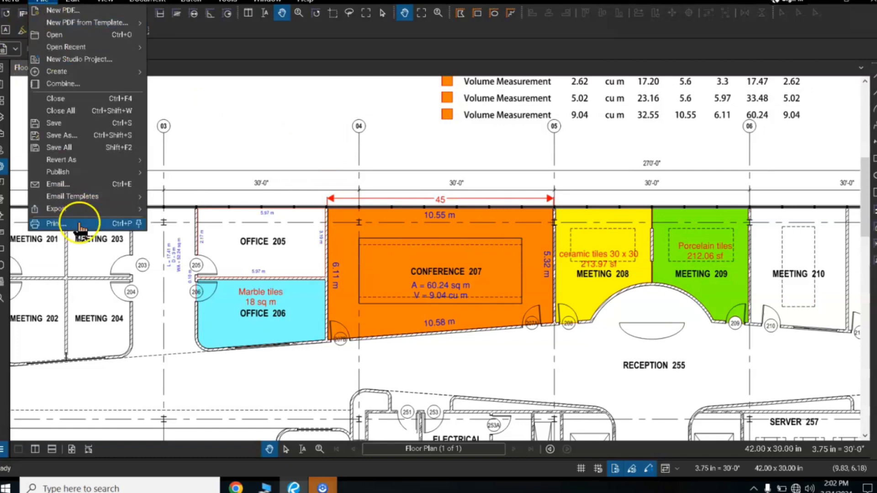
mouse_move(91, 214)
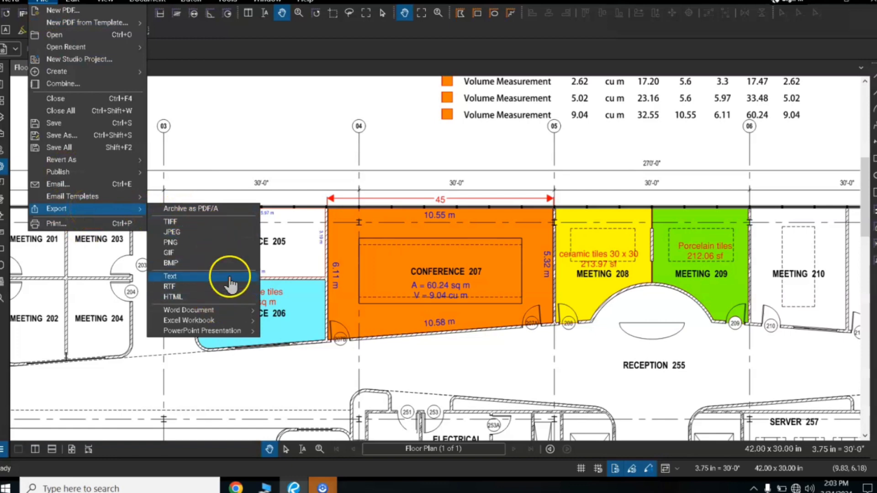
mouse_move(223, 311)
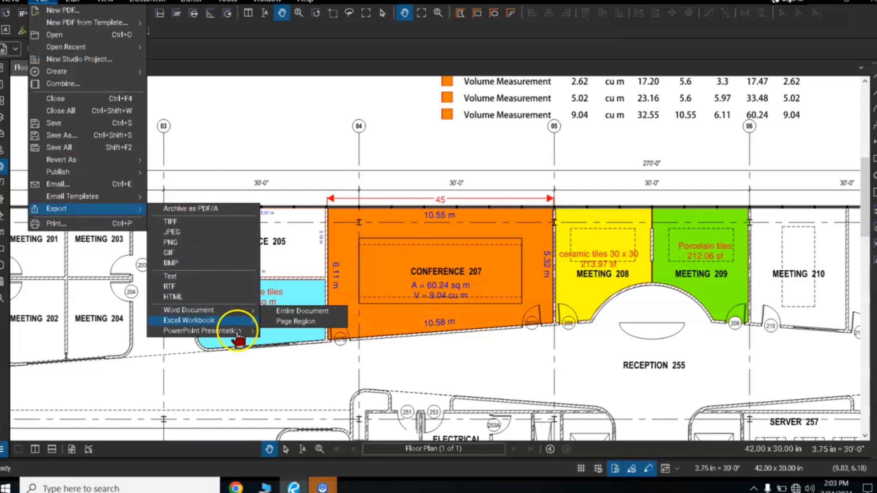
mouse_move(238, 337)
mouse_move(205, 324)
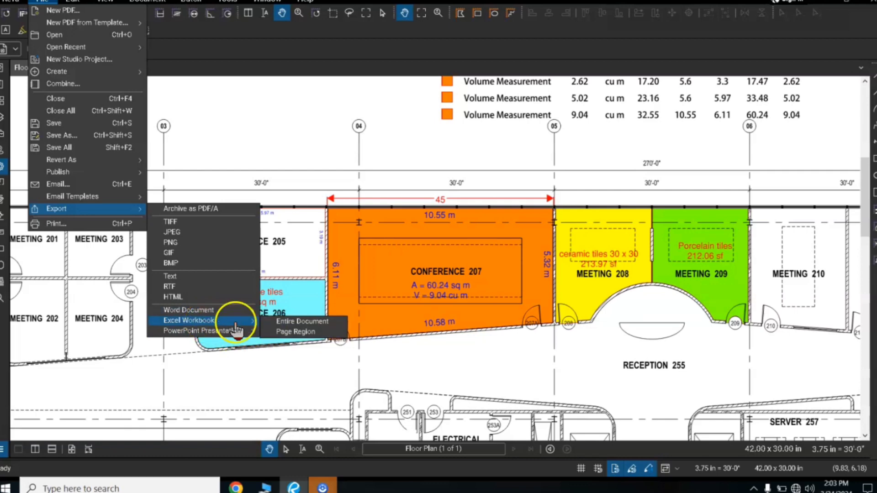
click(295, 332)
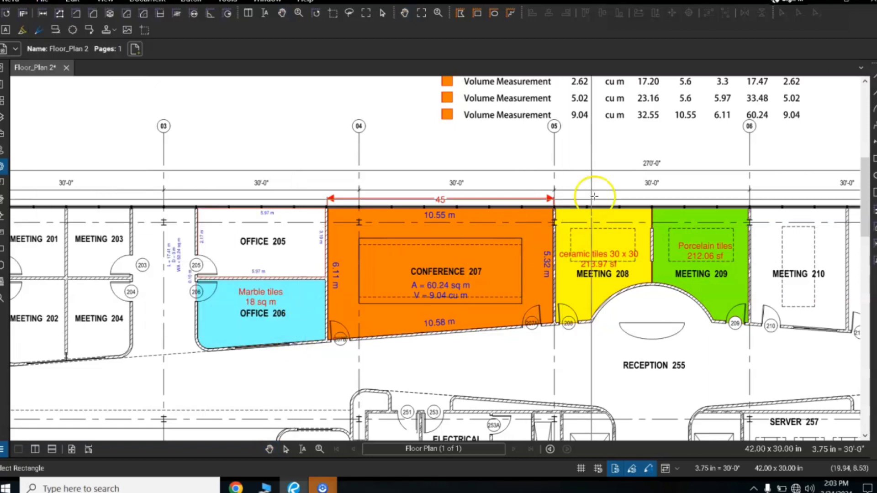
drag(308, 165, 767, 377)
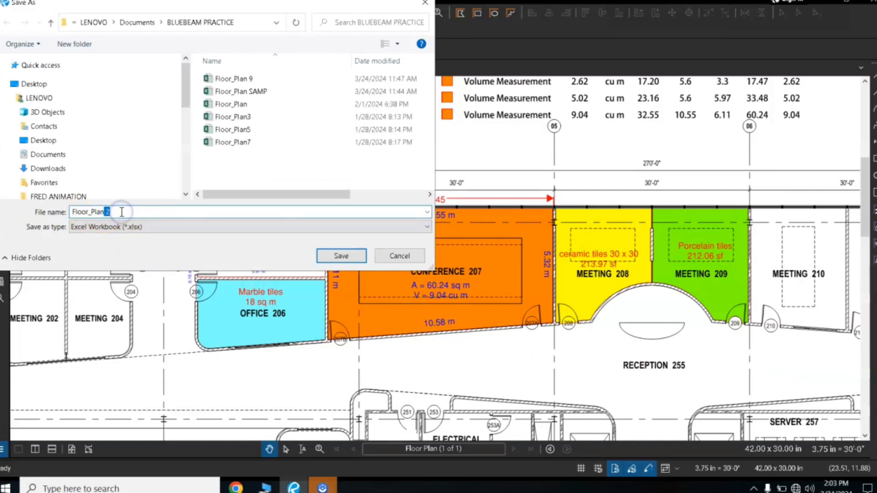
Save the exported region as the Excel workbook Floor_Plan10 and inspect the result in Excel.
text(10)
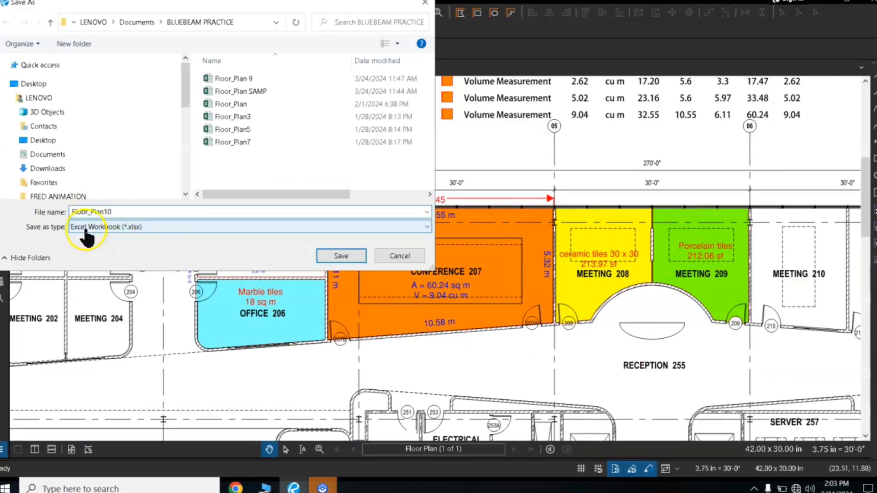
click(319, 261)
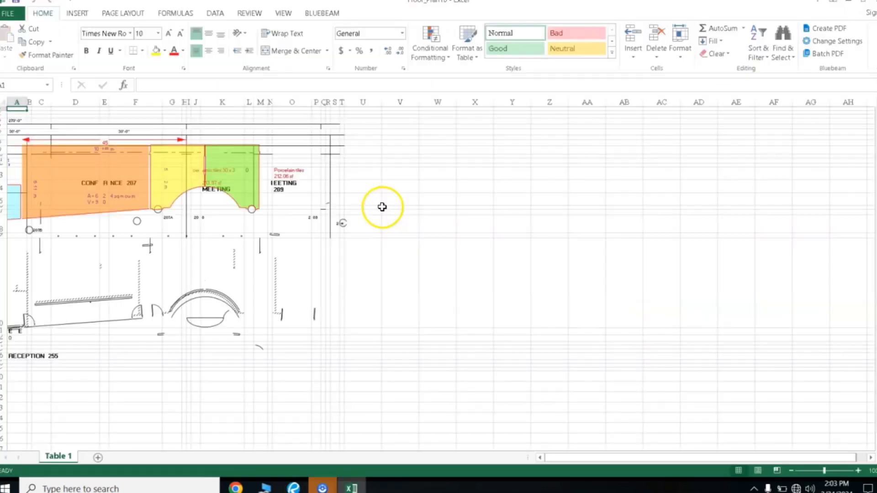
click(127, 182)
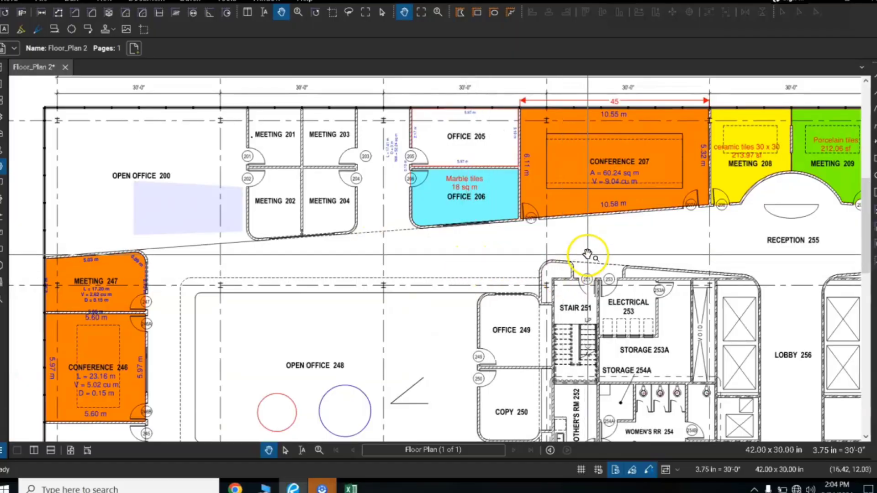
mouse_move(588, 254)
mouse_down()
mouse_move(593, 274)
mouse_move(629, 244)
mouse_move(438, 227)
mouse_up()
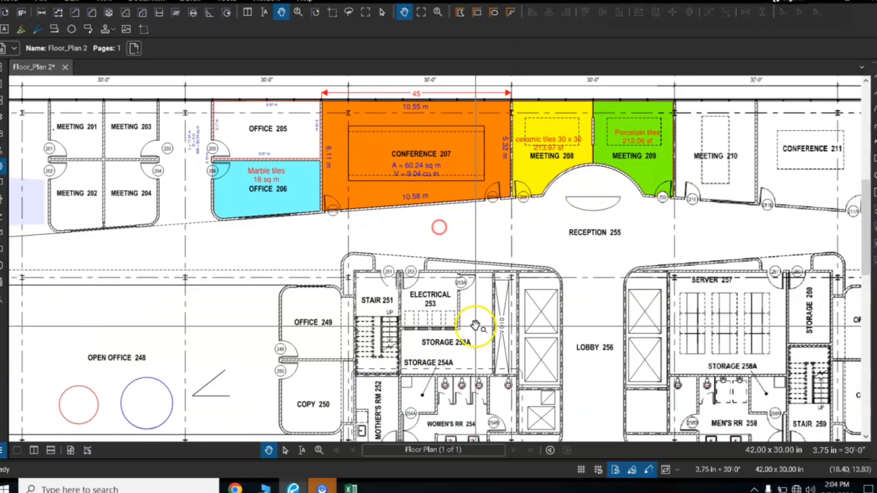
drag(479, 326, 572, 247)
drag(427, 223, 449, 287)
scroll(364, 256, up, 2)
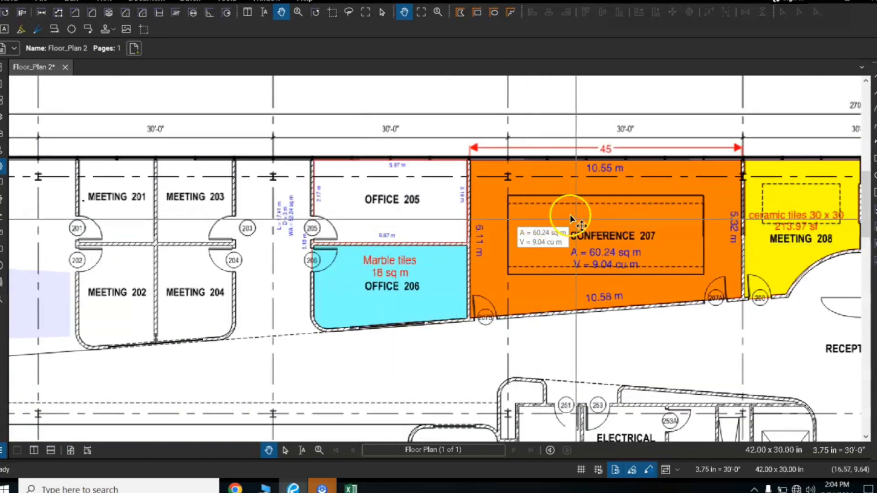
drag(613, 220, 499, 206)
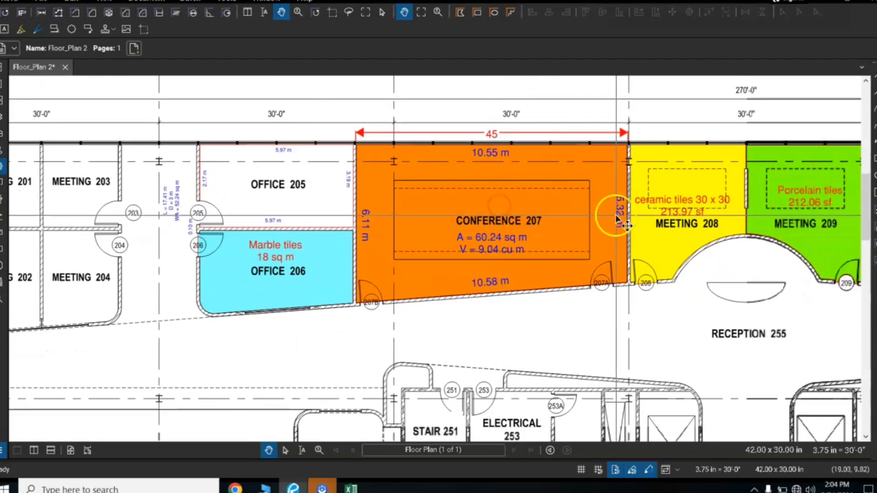
drag(616, 216, 487, 249)
scroll(466, 243, up, 2)
scroll(482, 220, down, 2)
scroll(457, 275, up, 2)
scroll(498, 231, down, 1)
scroll(487, 249, up, 2)
scroll(491, 226, down, 2)
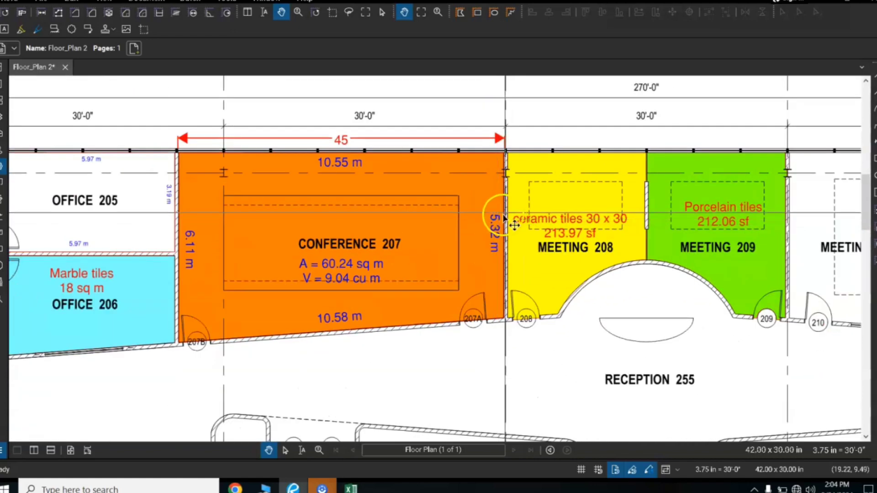